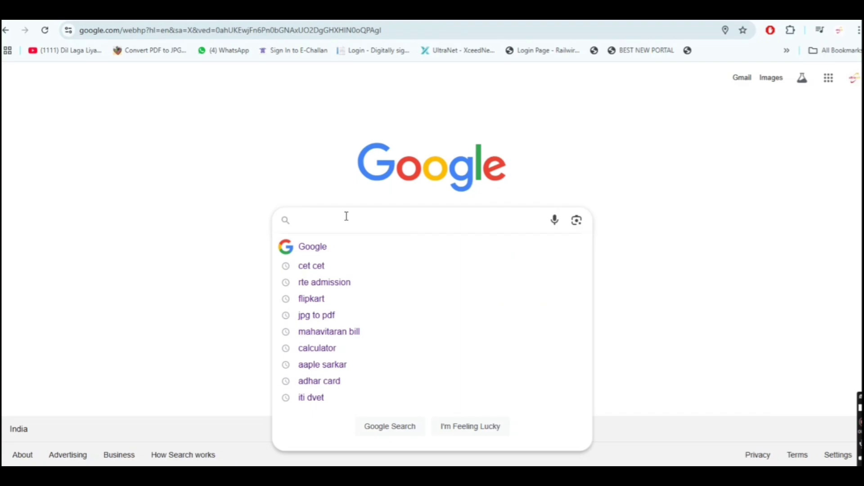
- Search Google for 'poly25' using the suggestion offered after typing 'poly'
type("poly")
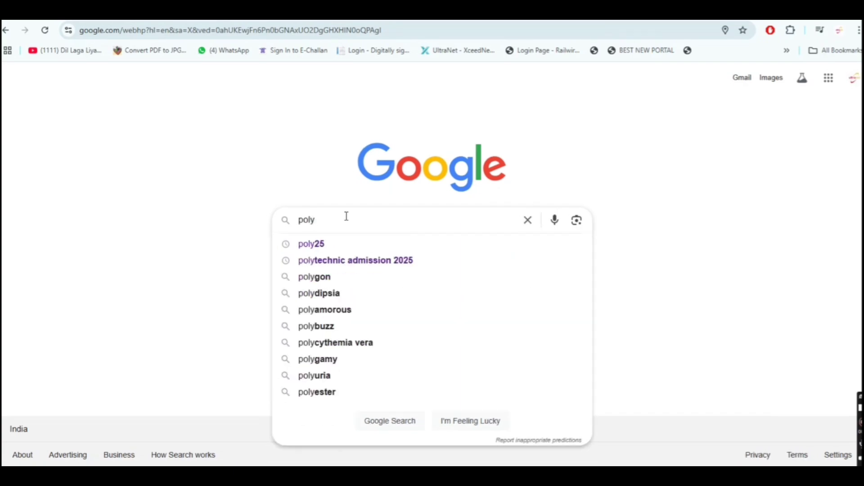
key("Down")
key("Return")
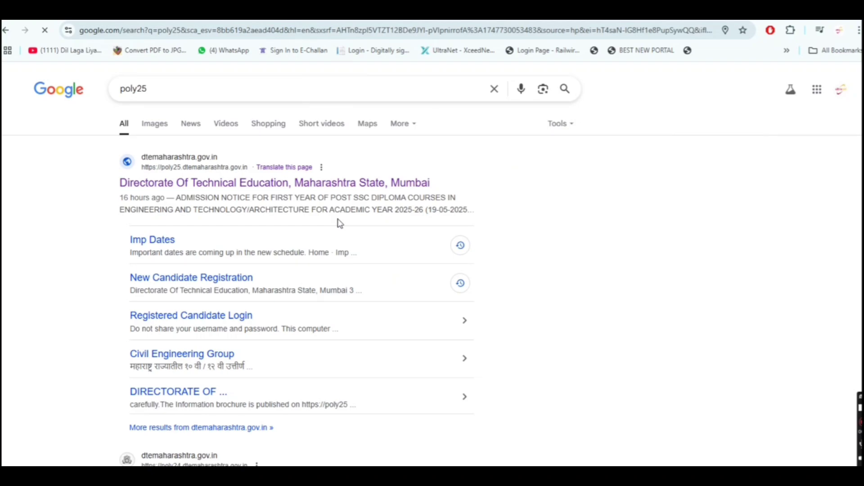
- Open the Directorate Of Technical Education, Maharashtra admission site from the results
left_click(321, 184)
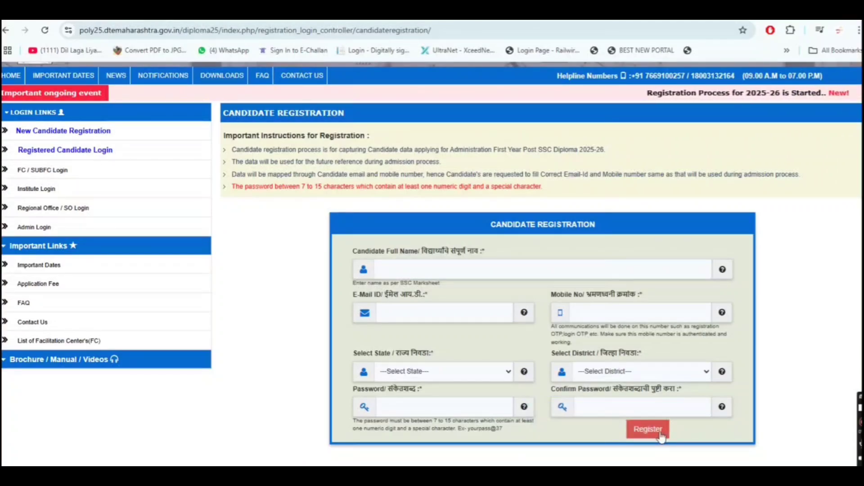
- Enter the candidate's full name and begin filling in the e-mail address
left_click(606, 269)
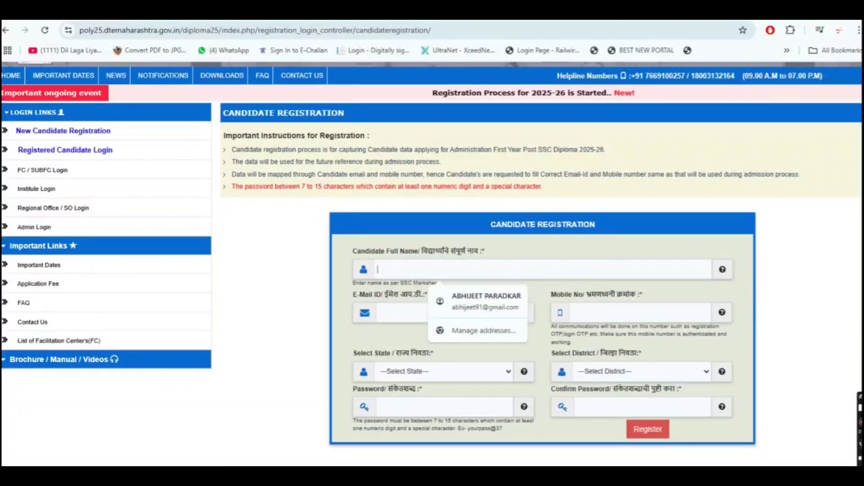
type("S")
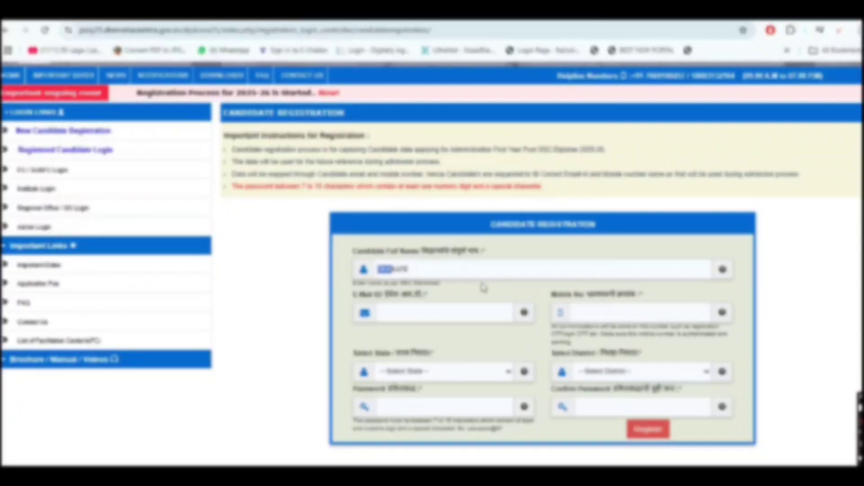
left_click(467, 270)
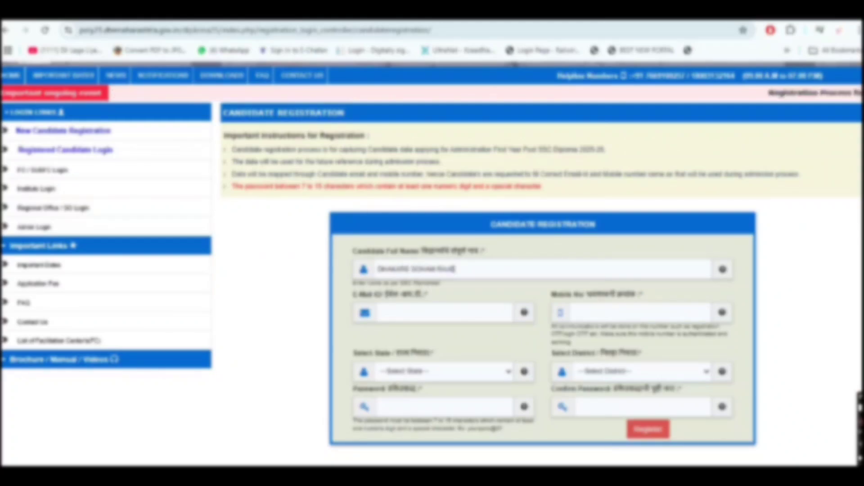
type("NDRA")
key("Tab")
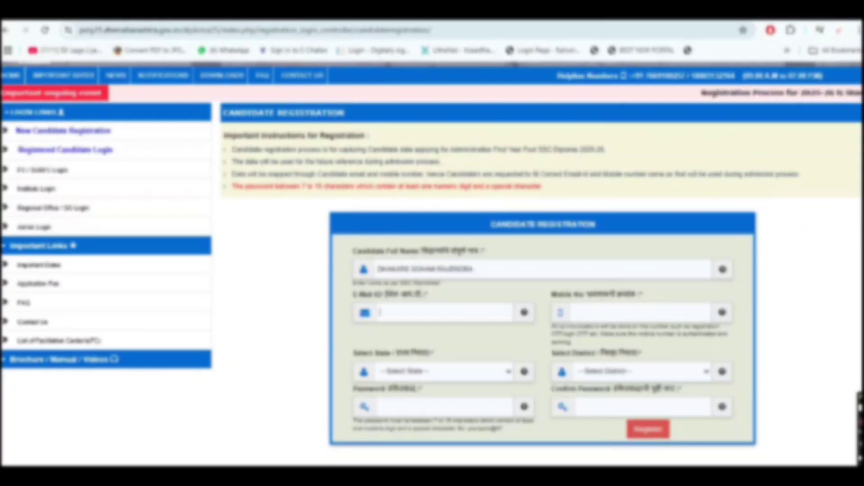
type("a")
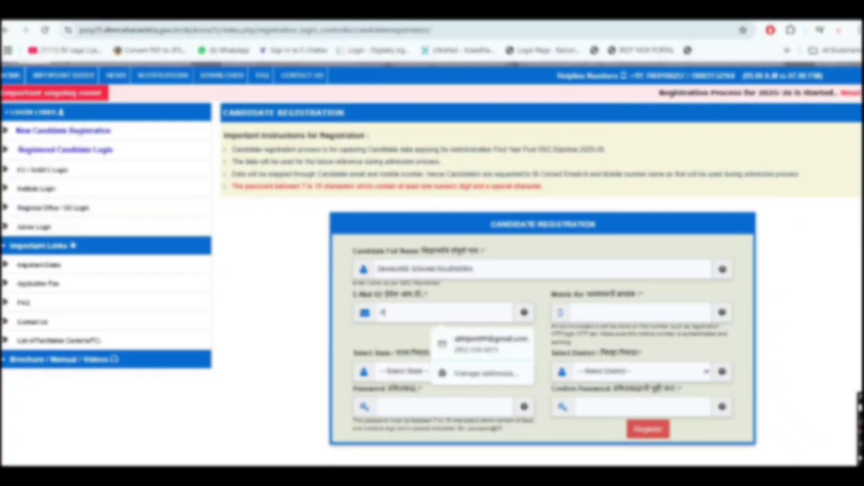
key("BackSpace")
type("a")
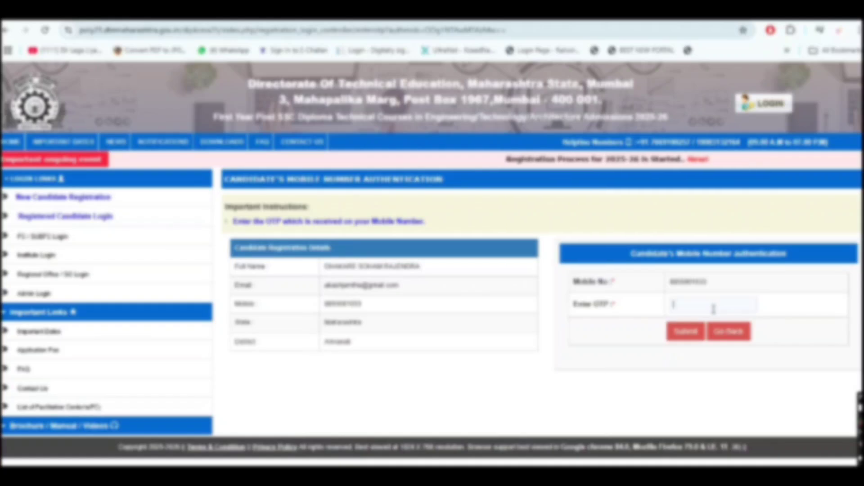
- Begin entering the received OTP in the Enter OTP box
left_click(713, 310)
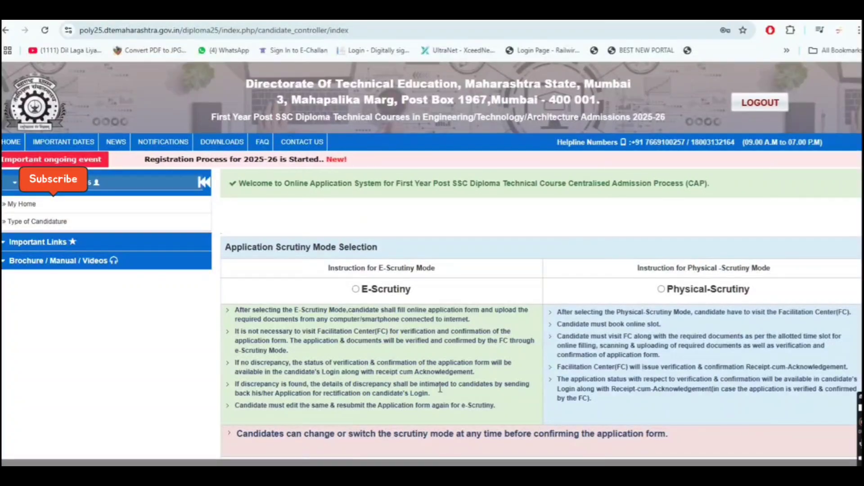
- Select E-Scrutiny as the application scrutiny mode and save it
scroll(440, 388, "down", 1)
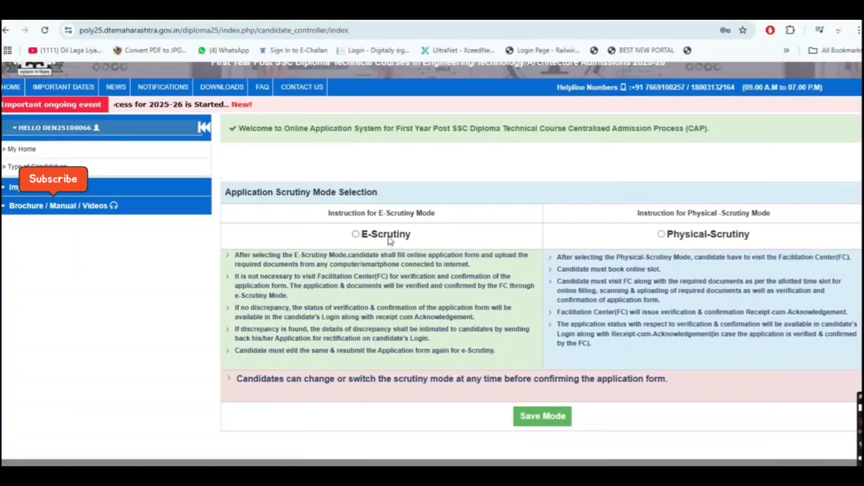
left_click(387, 235)
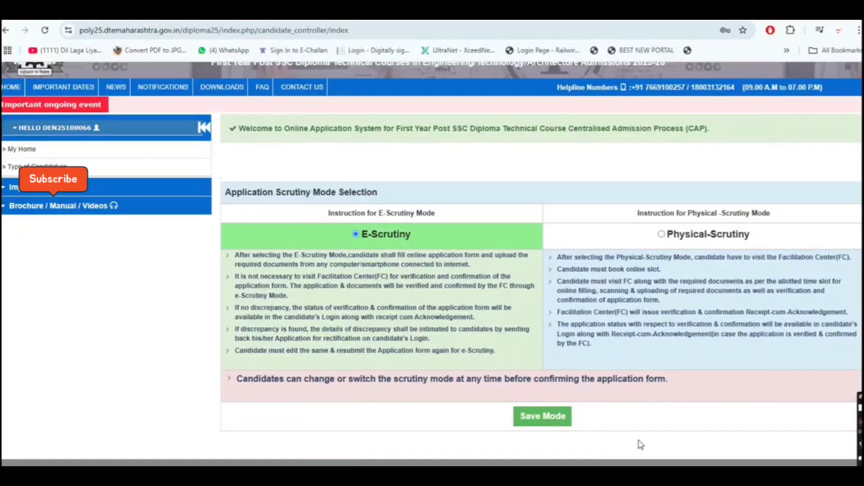
left_click(554, 415)
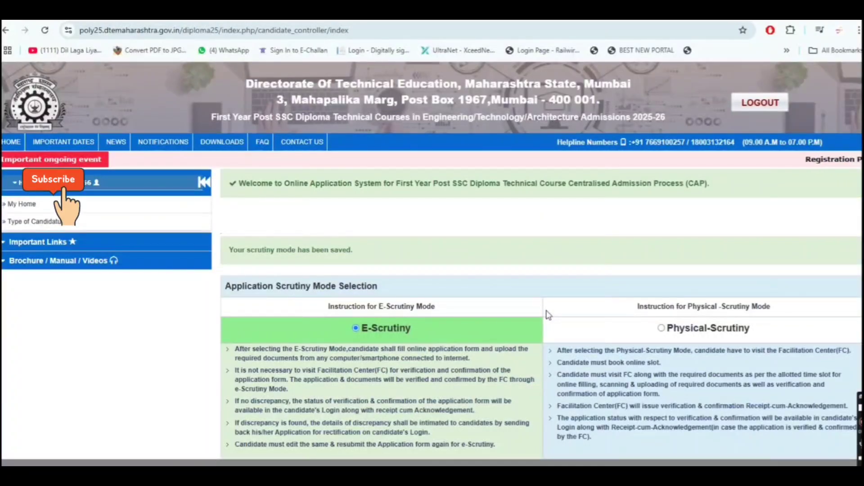
- Proceed to the application form's Type of Candidature page
scroll(548, 314, "down", 4)
left_click(498, 340)
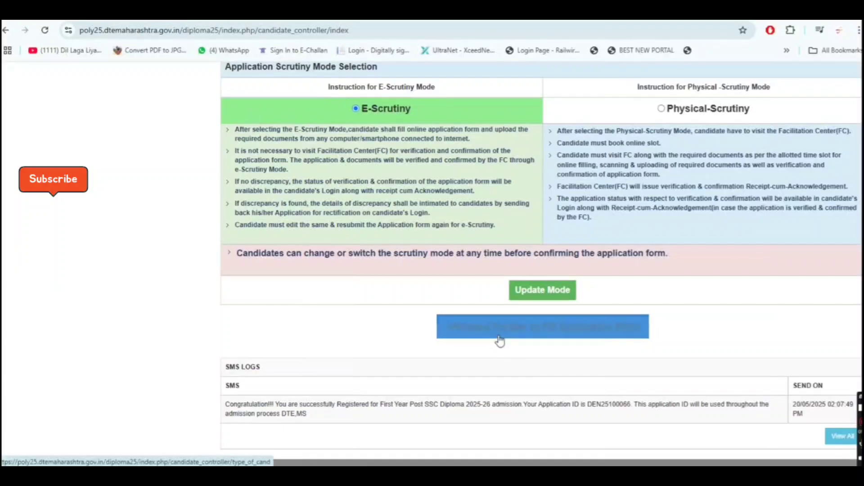
scroll(508, 336, "down", 1)
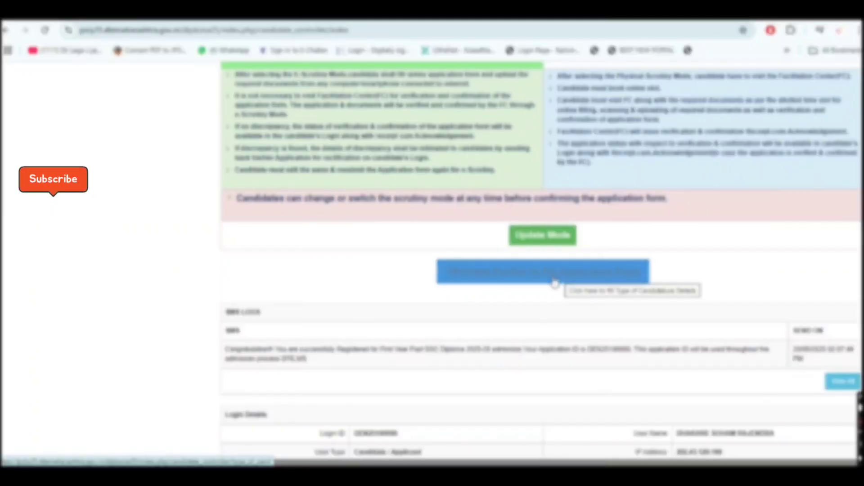
scroll(517, 281, "down", 2)
scroll(517, 282, "up", 3)
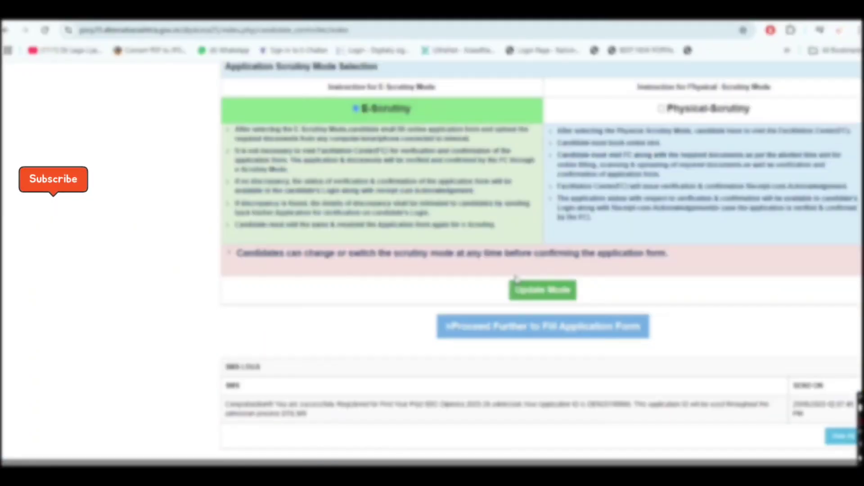
left_click(522, 326)
scroll(420, 220, "down", 2)
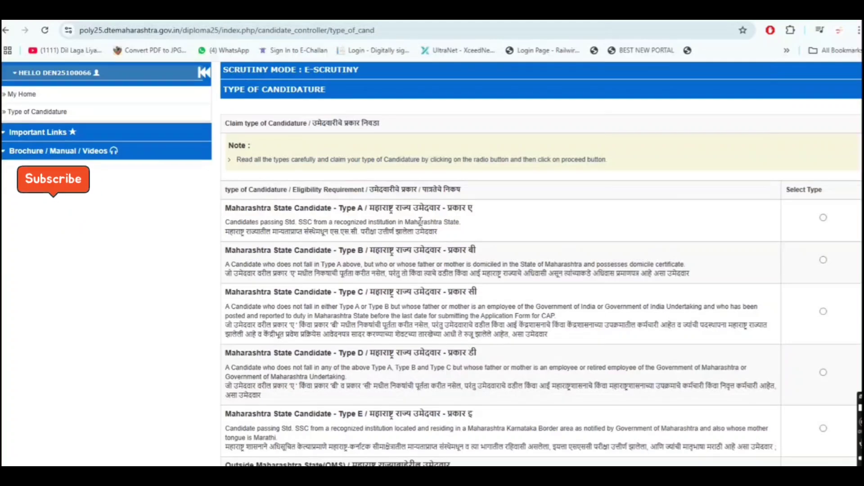
- Claim Maharashtra Candidature Type A and proceed
scroll(420, 221, "down", 1)
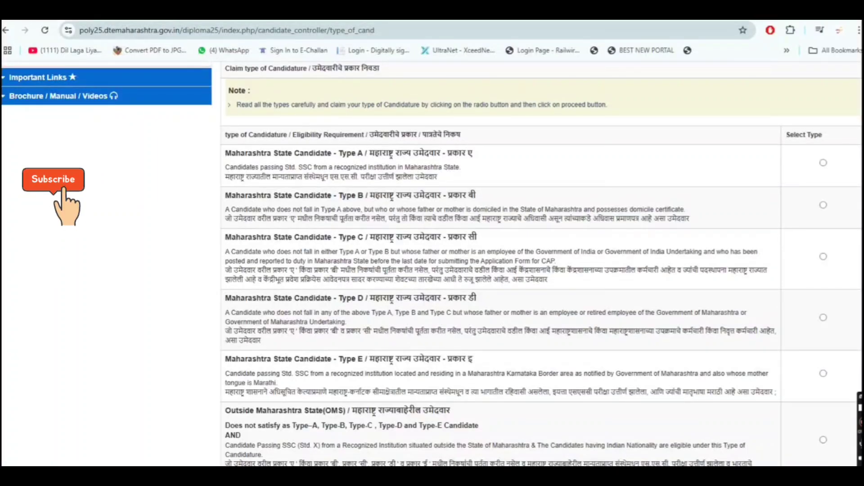
left_click(823, 163)
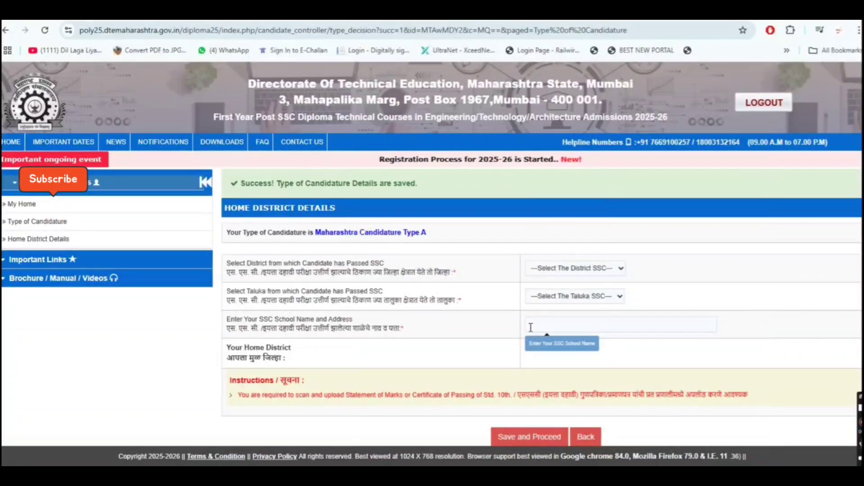
- Choose Amravati as the SSC district and move on to the taluka list
left_click(573, 269)
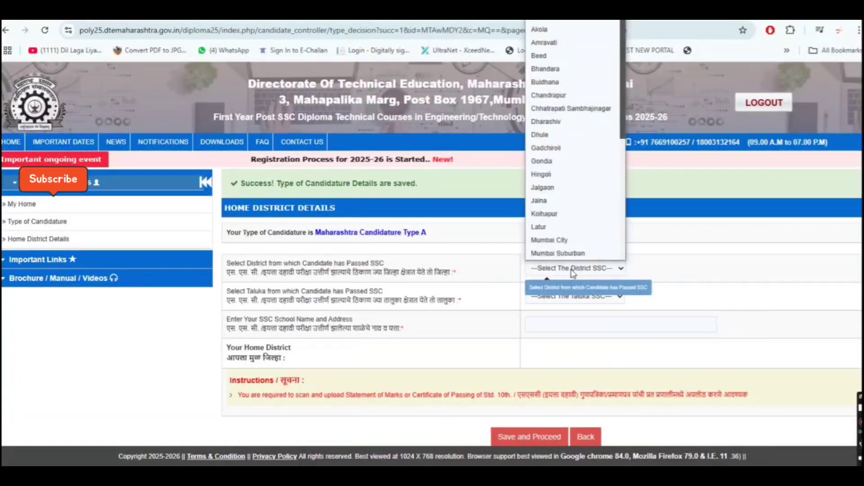
left_click(593, 43)
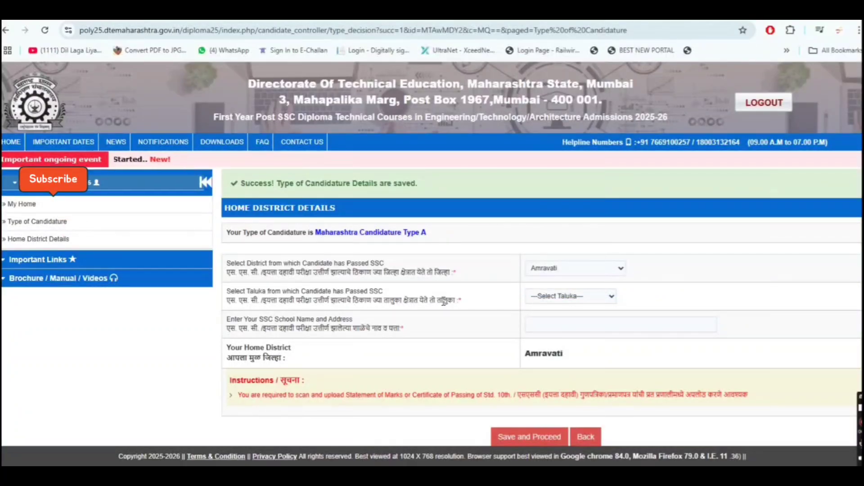
left_click(566, 297)
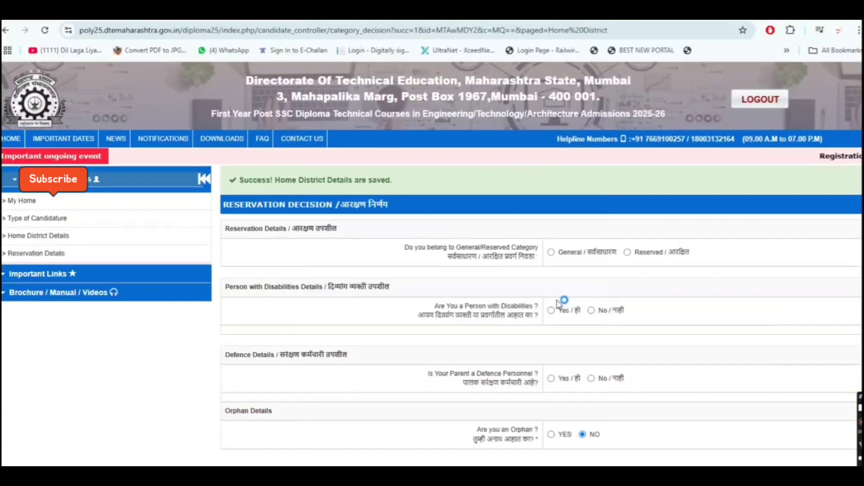
- Declare reserved category OBC, caste Kunabi [83], certificate issued by Sub-Divisional Officer
scroll(560, 304, "down", 1)
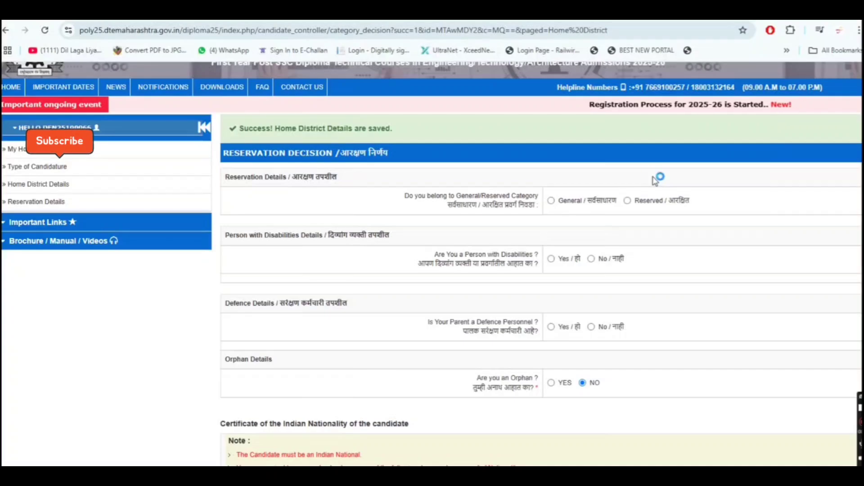
left_click(627, 200)
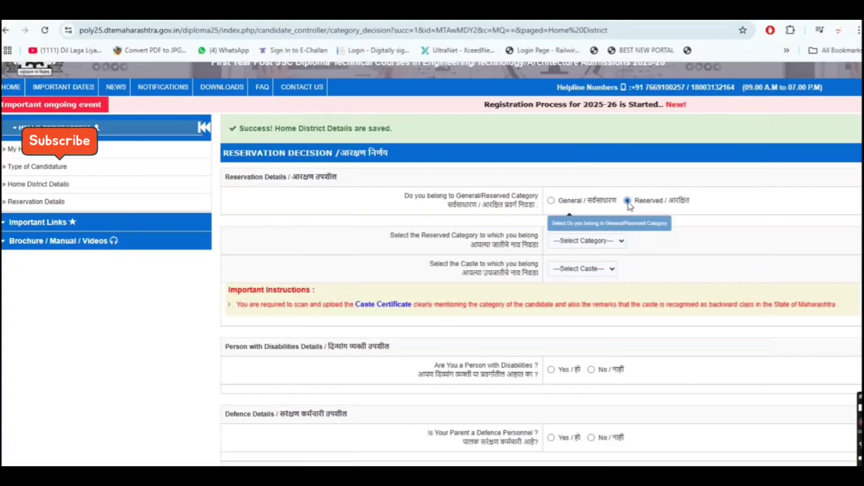
left_click(621, 244)
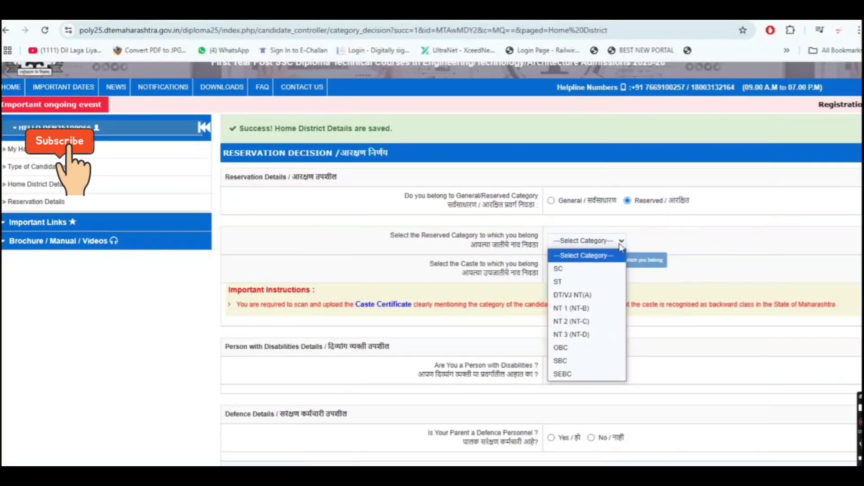
left_click(561, 347)
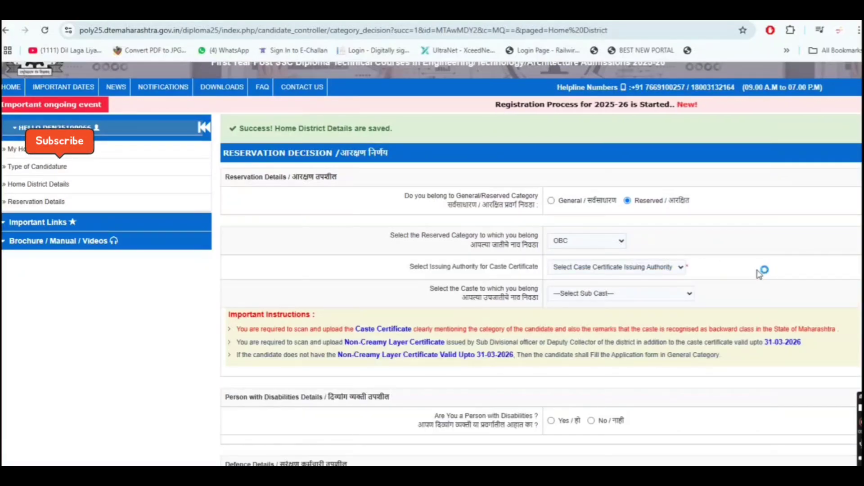
left_click(672, 268)
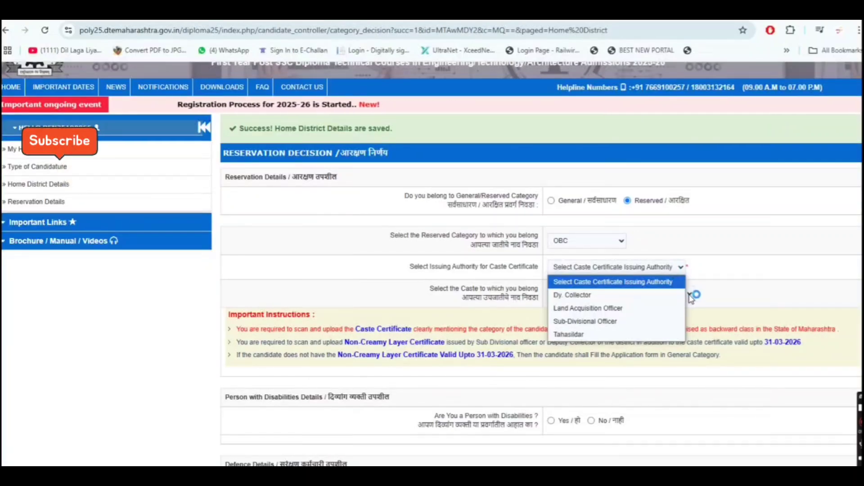
left_click(668, 324)
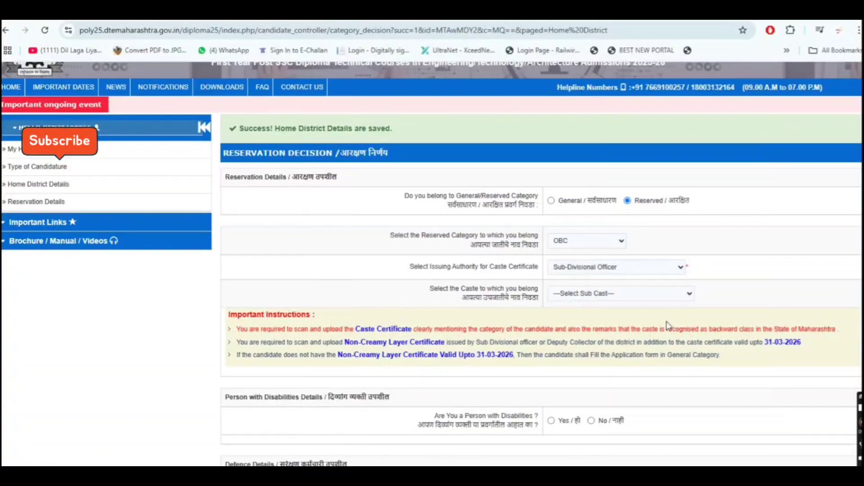
left_click(612, 295)
type("kun")
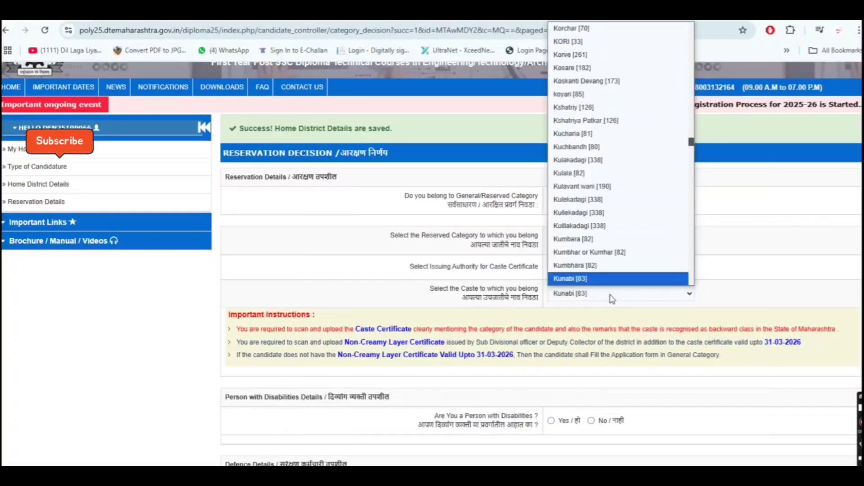
left_click(636, 279)
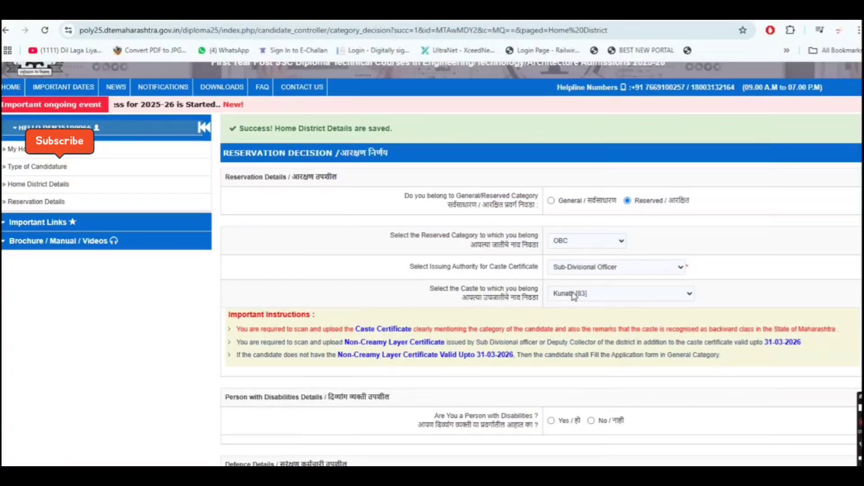
- Answer No to the parent defence question
scroll(641, 321, "down", 2)
scroll(620, 325, "down", 1)
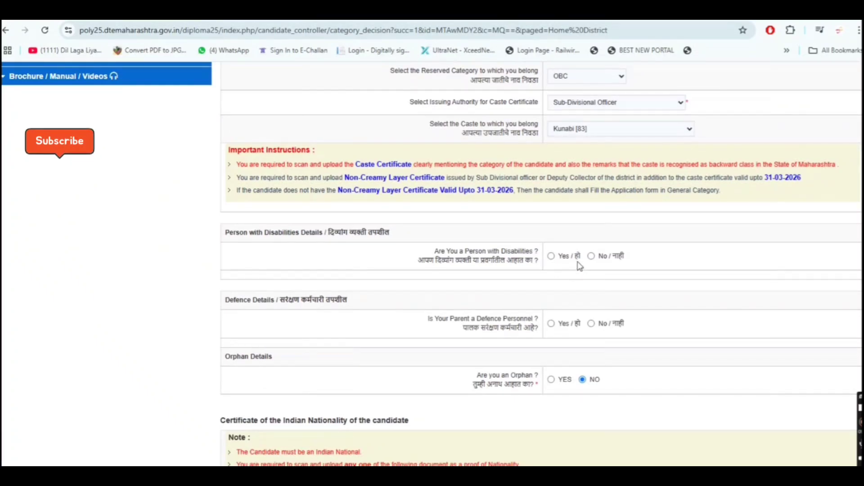
scroll(591, 264, "down", 2)
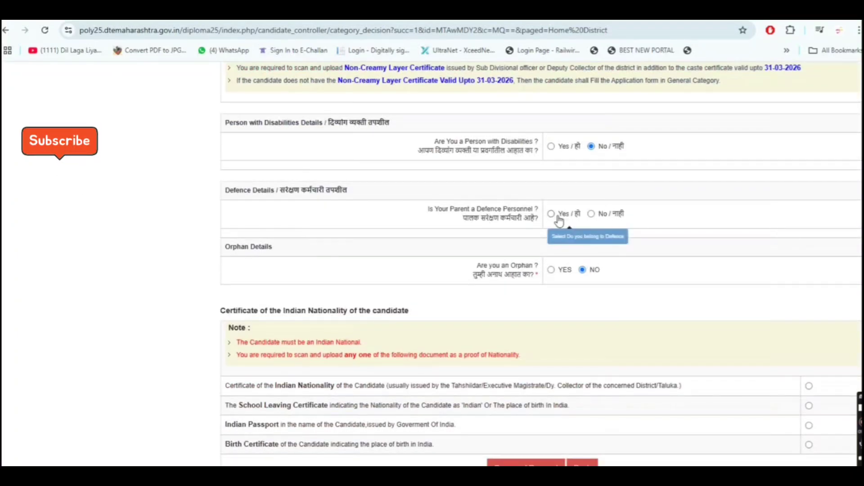
left_click(592, 214)
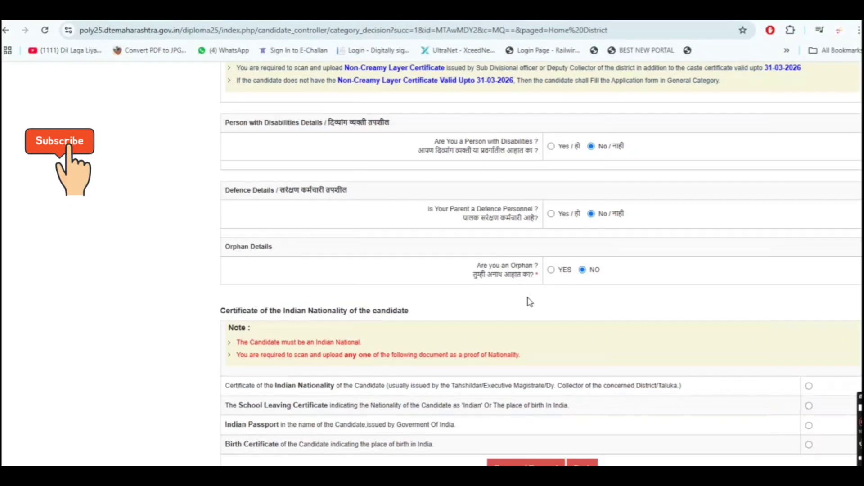
- Choose the Indian Nationality certificate as proof and save the reservation details
scroll(590, 326, "down", 1)
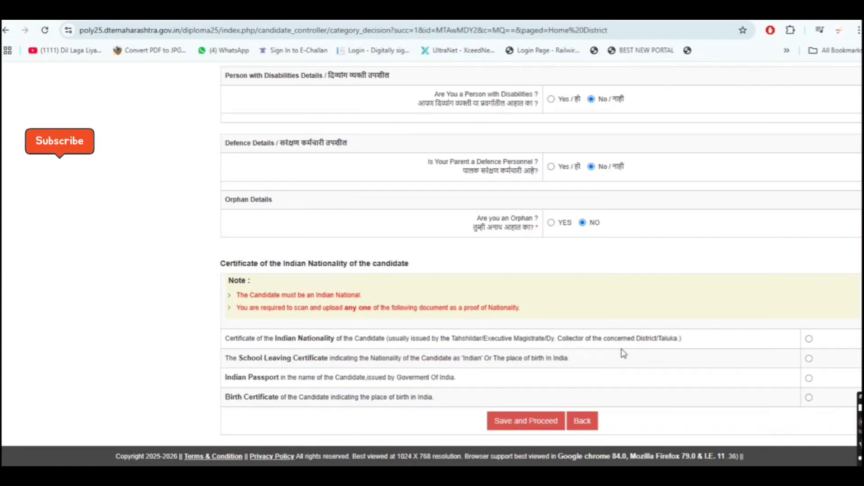
left_click(809, 338)
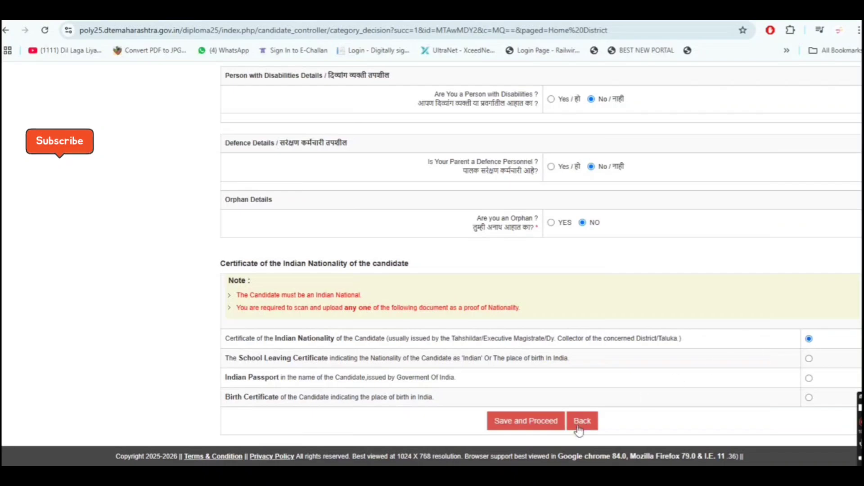
left_click(515, 422)
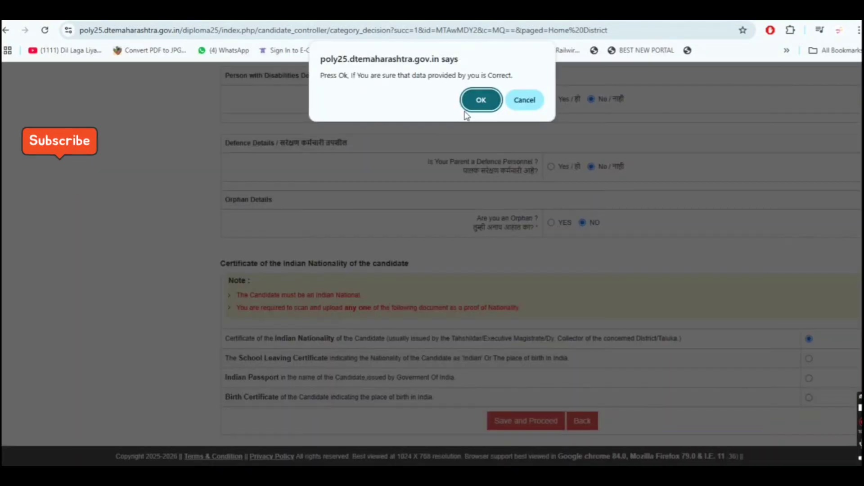
left_click(482, 107)
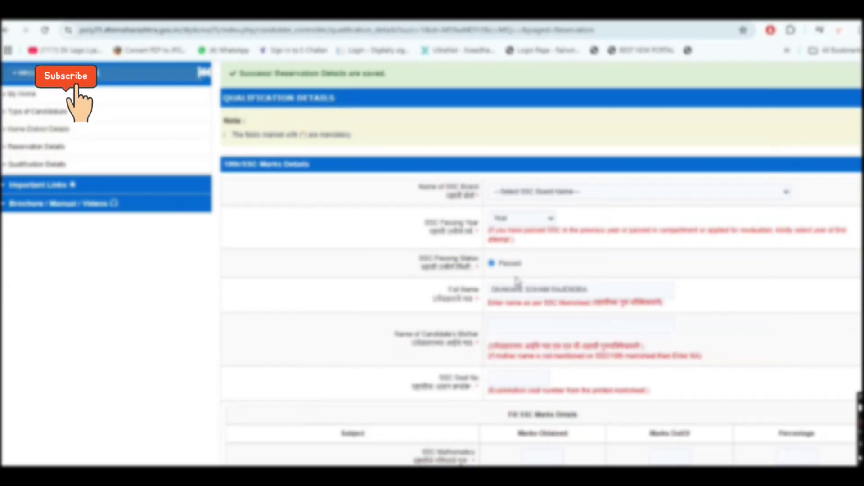
- Set the SSC board to Maharashtra State Board and passing year to 2025
left_click(562, 192)
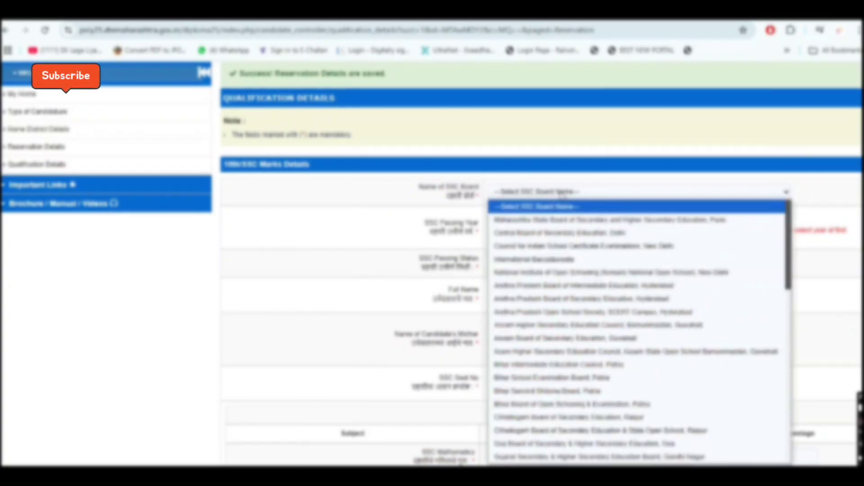
left_click(629, 222)
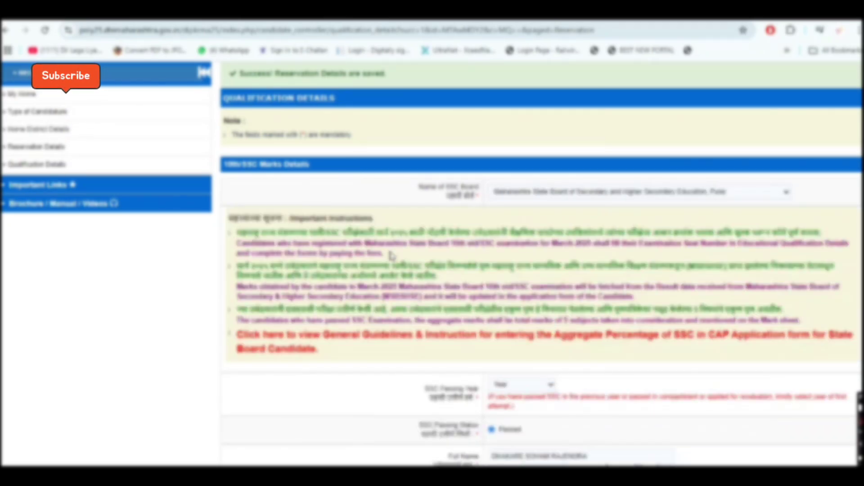
scroll(77, 106, "down", 4)
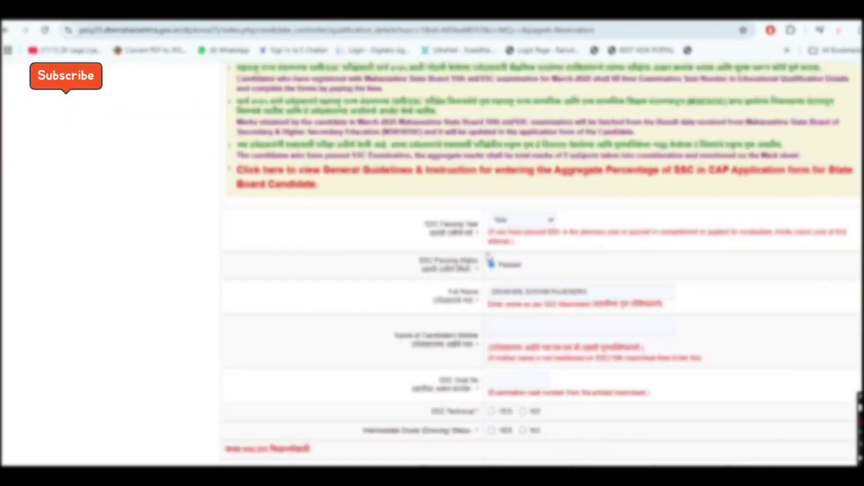
scroll(541, 238, "down", 1)
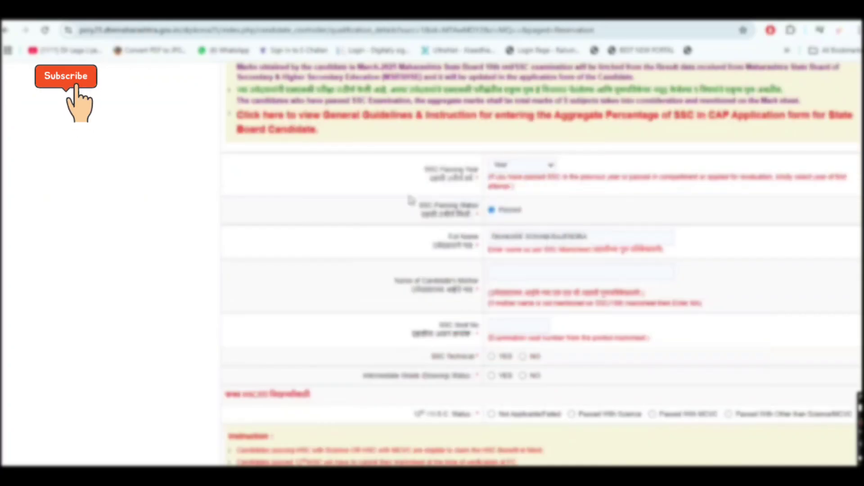
left_click(533, 168)
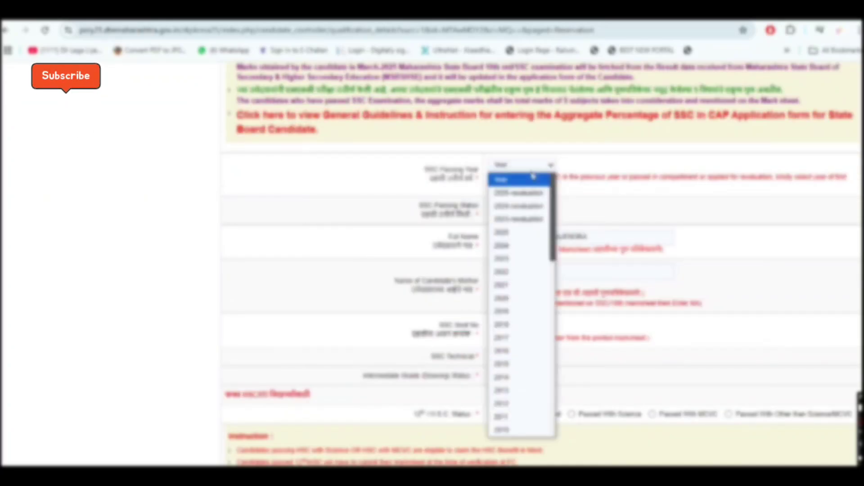
left_click(544, 232)
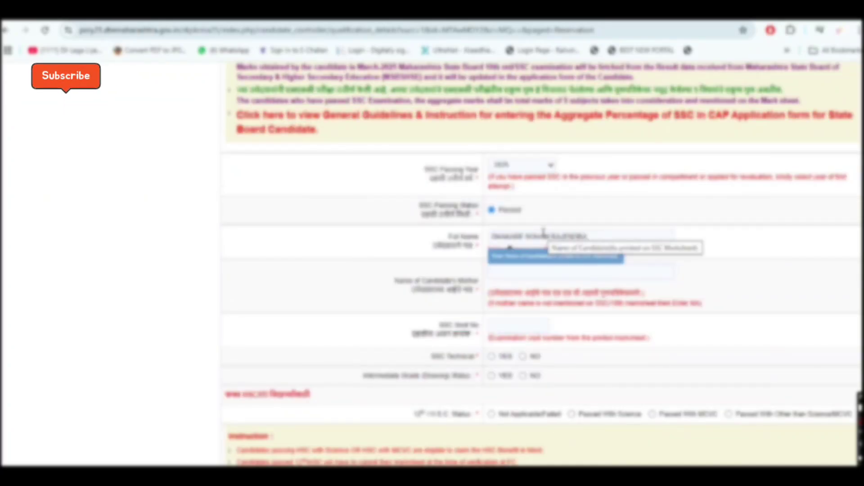
- Fill in the mother's name field
left_click(665, 278)
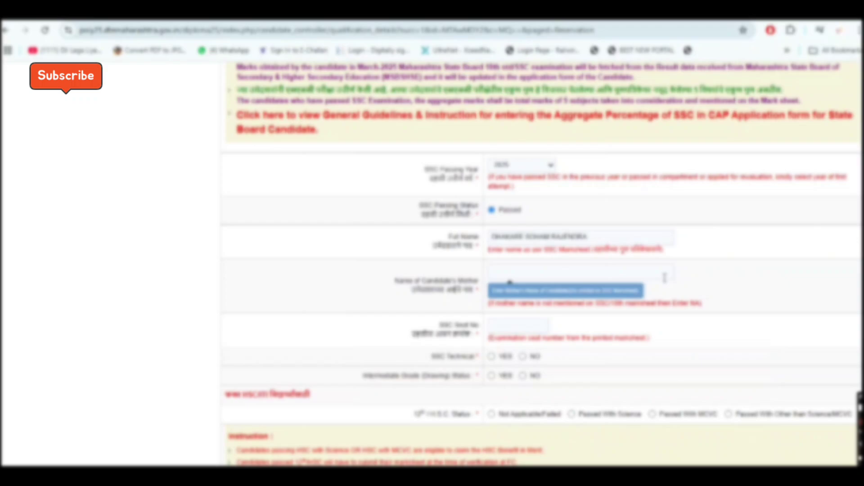
left_click(602, 274)
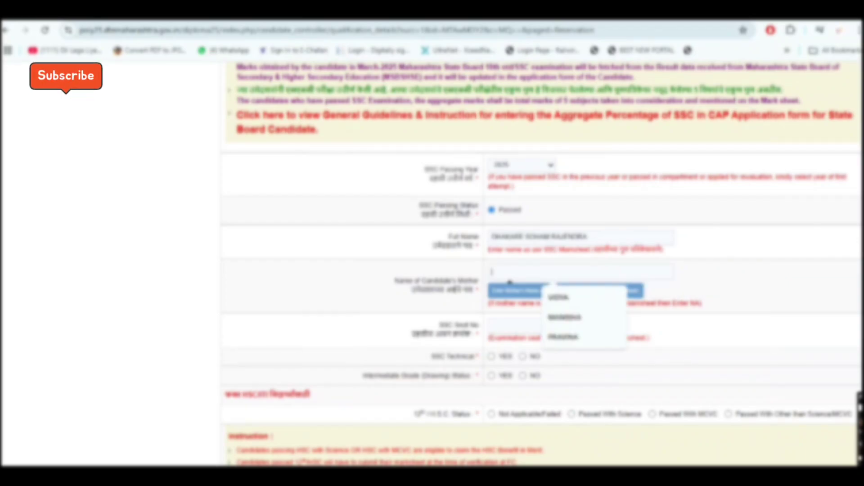
type("UPTI")
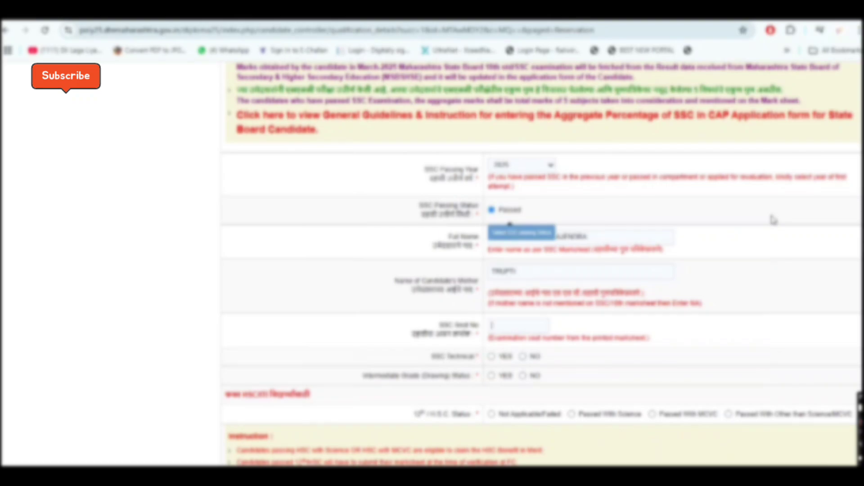
- Enter the SSC seat number and answer No to SSC Technical and Intermediate Drawing
scroll(770, 252, "down", 3)
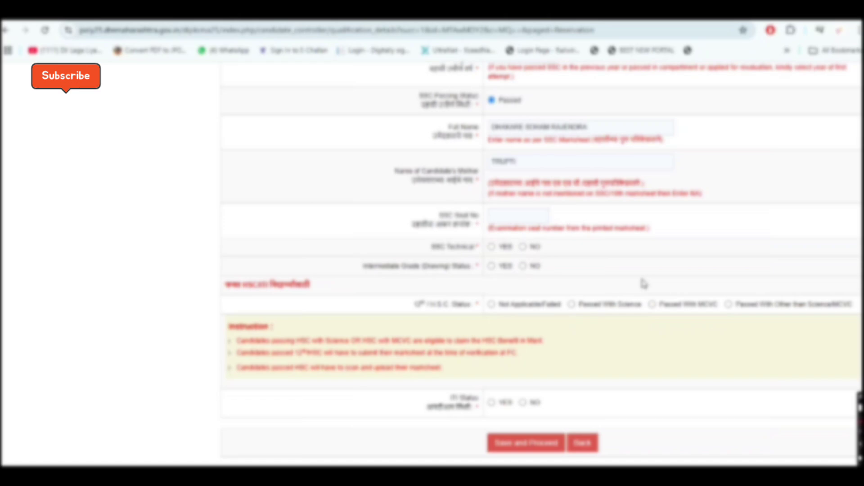
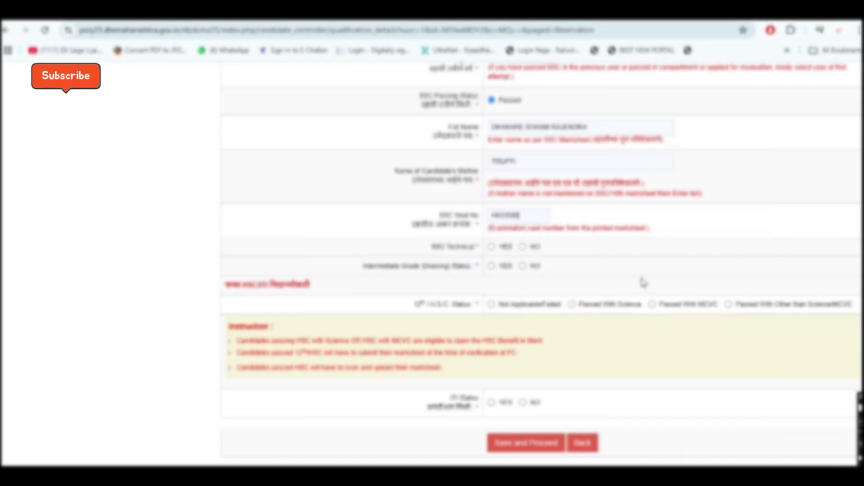
left_click(524, 247)
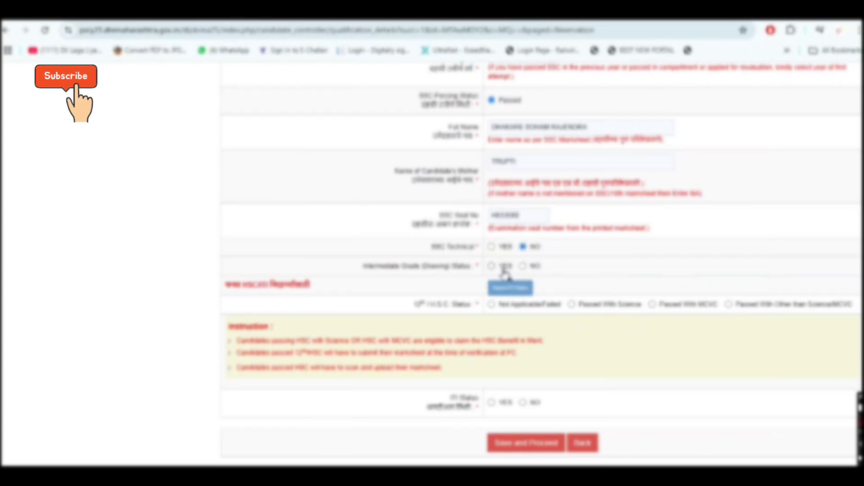
left_click(523, 266)
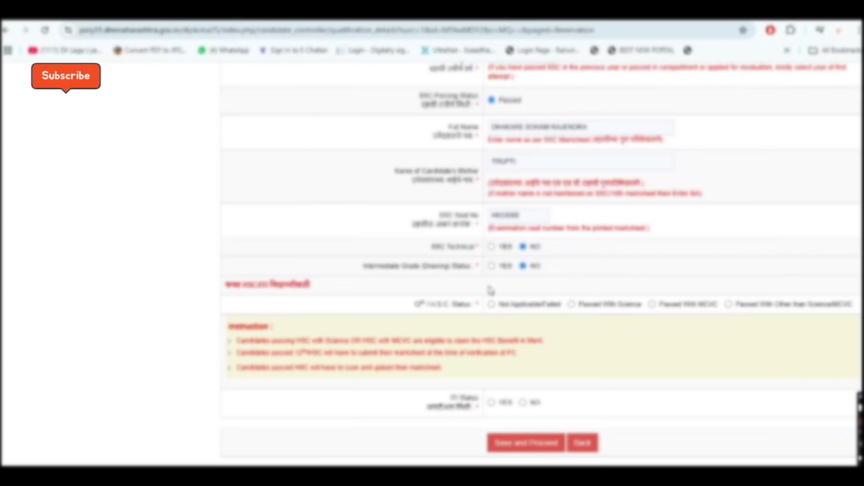
- Mark 12th HSC Not Applicable/Failed, ITI No, and save the qualification details
left_click(493, 305)
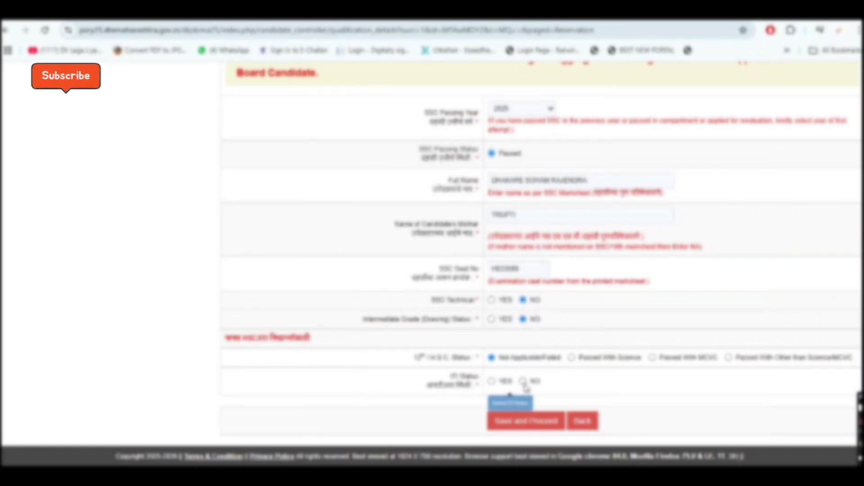
left_click(523, 381)
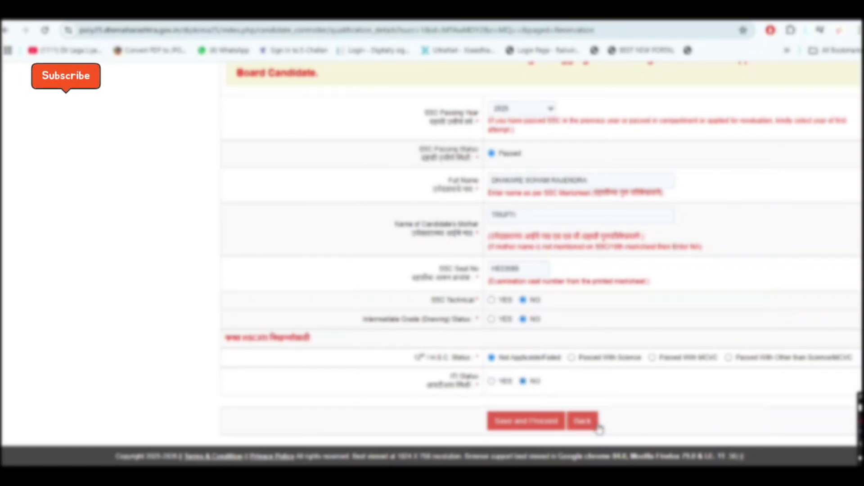
left_click(526, 422)
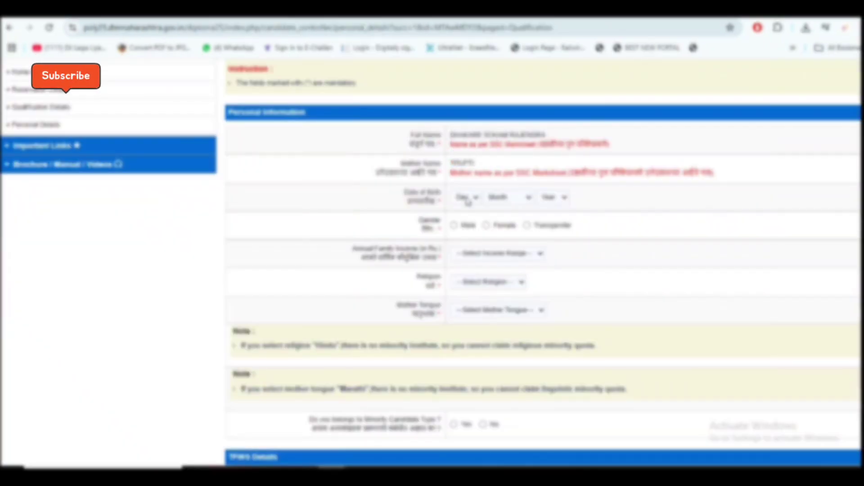
left_click(466, 197)
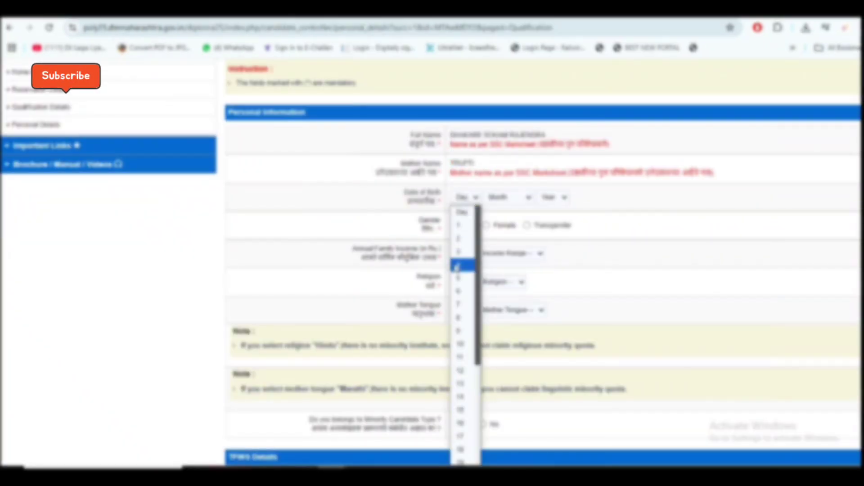
- Set the date of birth: day, October as the month, and year
left_click(464, 344)
left_click(511, 198)
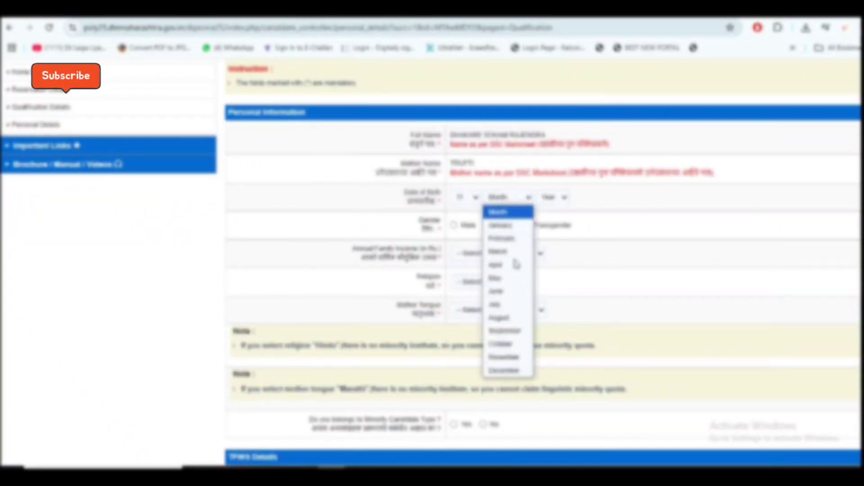
left_click(501, 344)
left_click(552, 197)
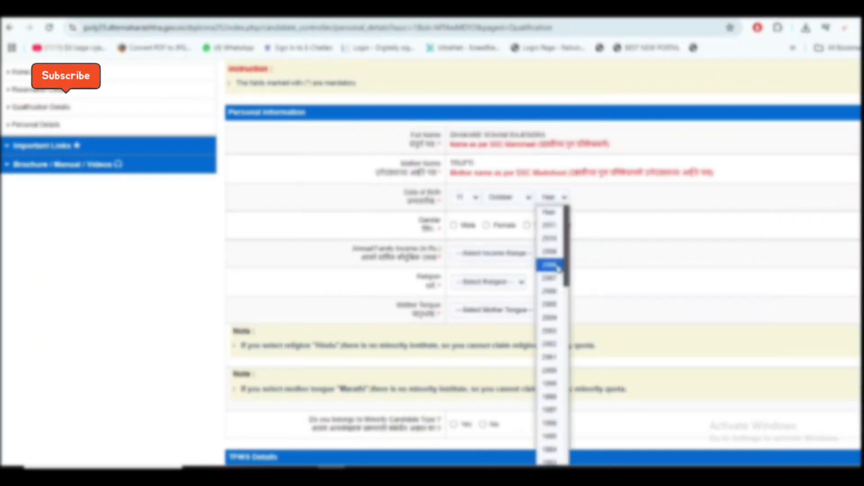
left_click(552, 251)
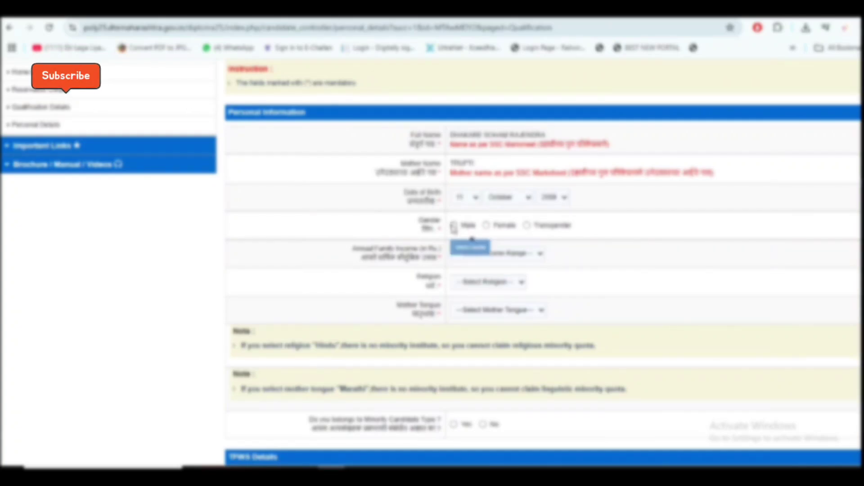
- Set gender to Male and annual family income to 50,001 - 1,00,000
left_click(454, 226)
left_click(471, 253)
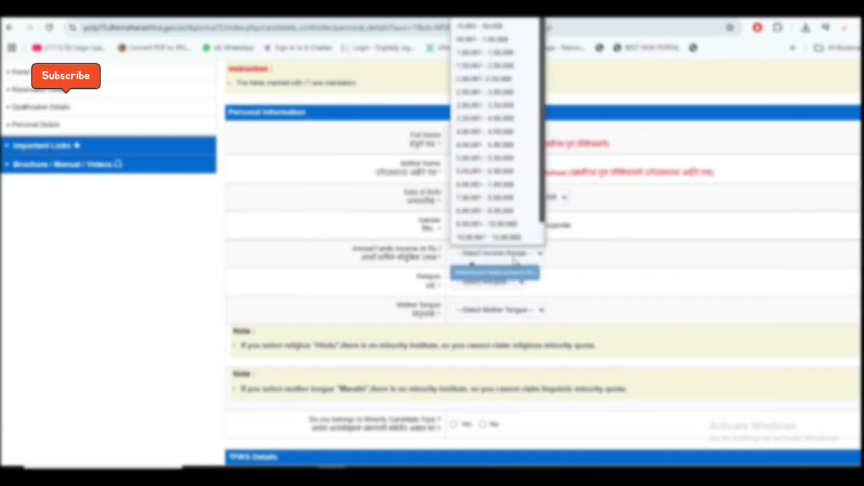
left_click(500, 40)
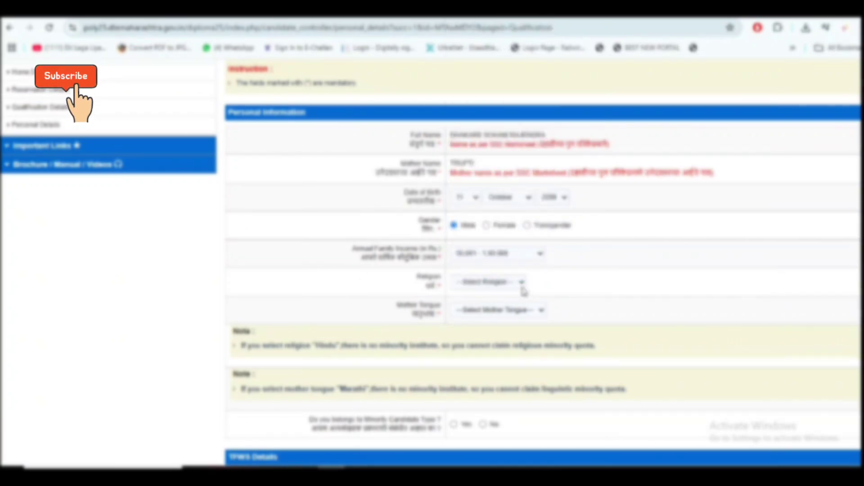
- Choose Hindu as the religion and Marathi as the mother tongue
left_click(530, 315)
left_click(605, 305)
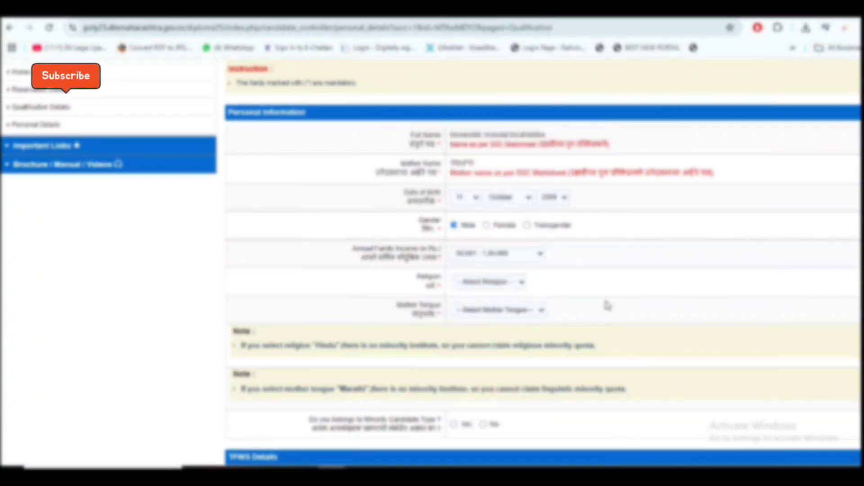
left_click(504, 283)
left_click(491, 309)
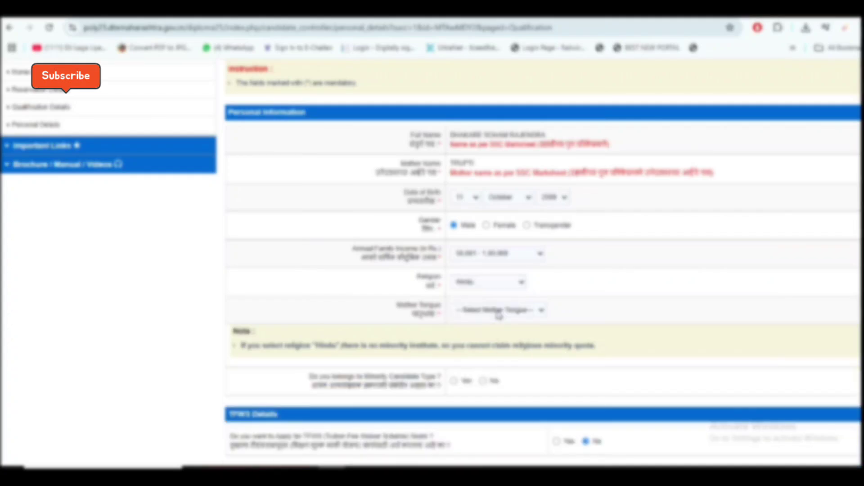
left_click(516, 315)
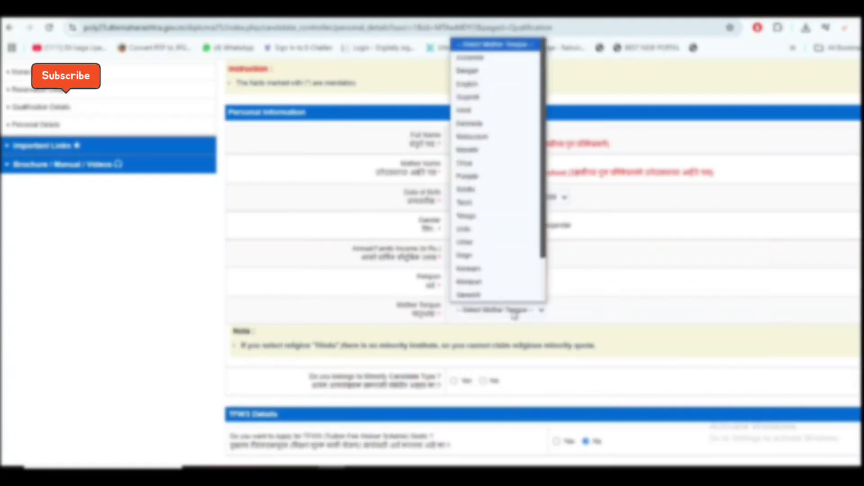
key("m")
key("m")
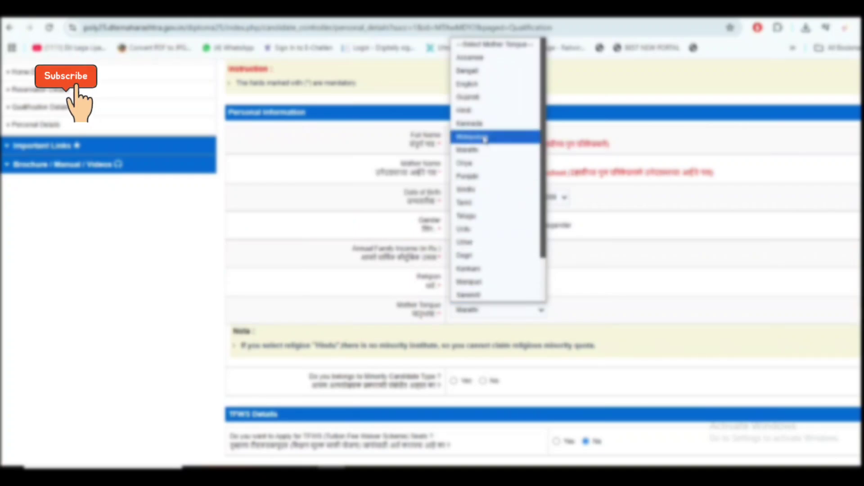
left_click(488, 155)
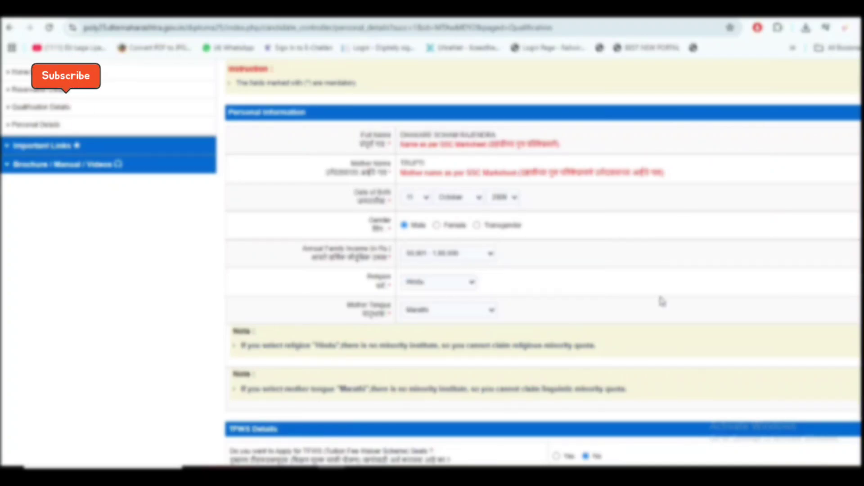
- Mark the Communication Details address area as Urban
scroll(661, 301, "down", 1)
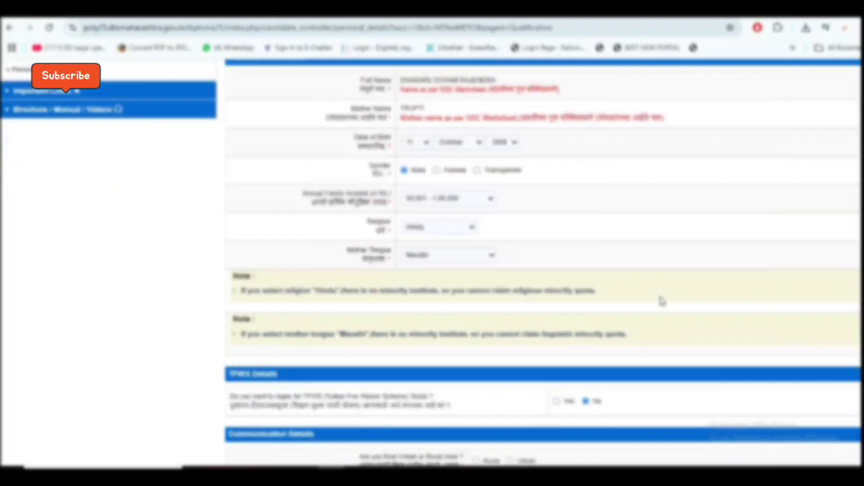
scroll(661, 301, "down", 3)
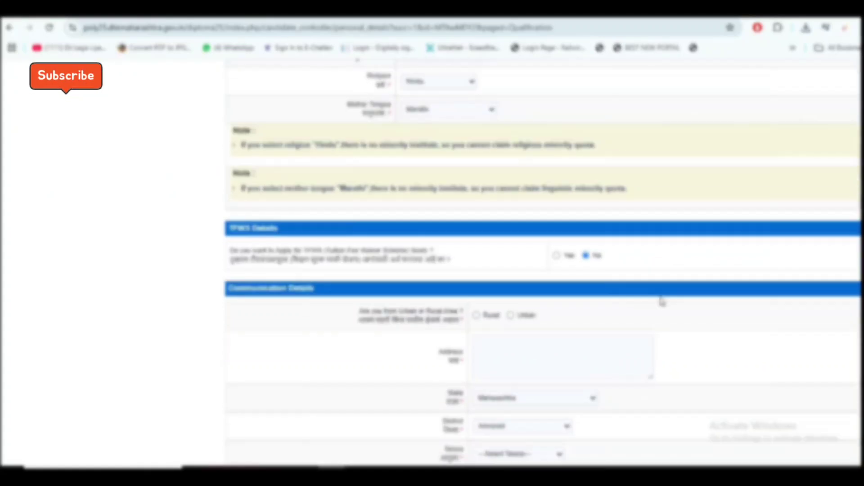
scroll(661, 301, "down", 2)
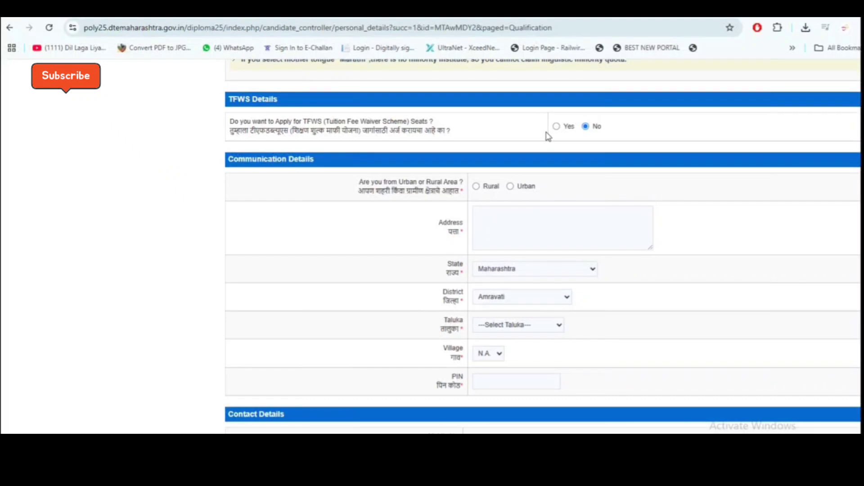
left_click(511, 187)
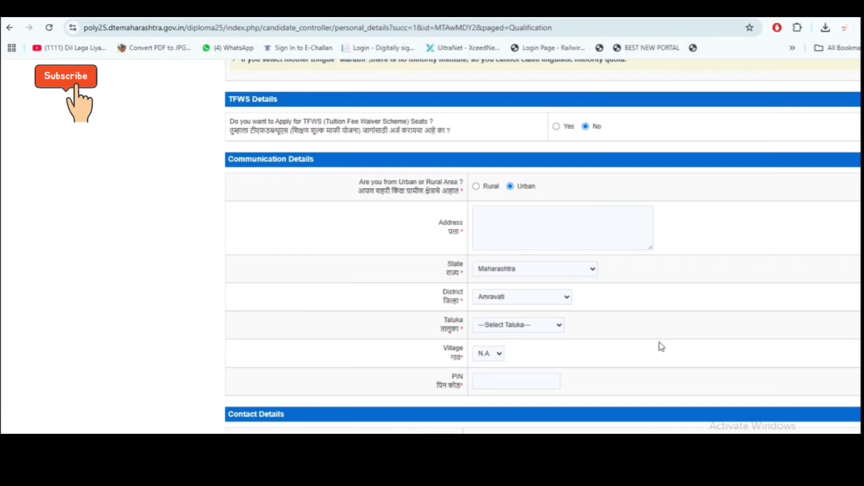
scroll(631, 340, "down", 2)
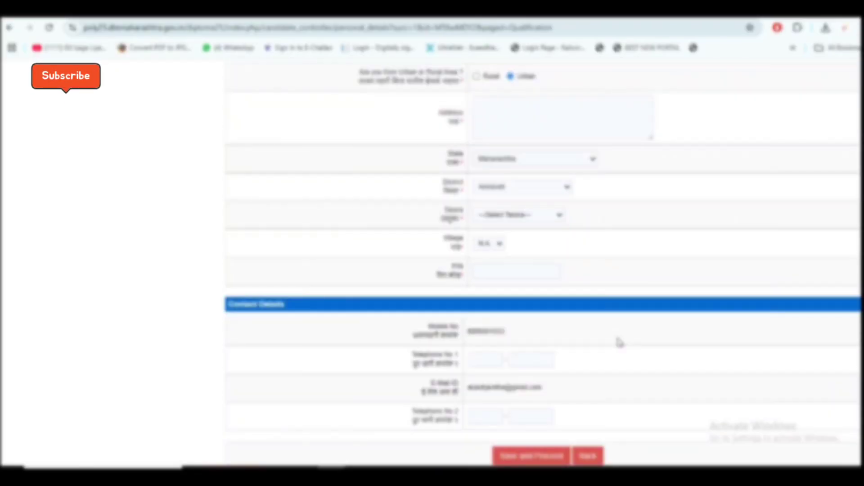
scroll(619, 343, "up", 1)
- Enter the street address, with taluka Amravati and village Amravati M Corp
left_click(590, 177)
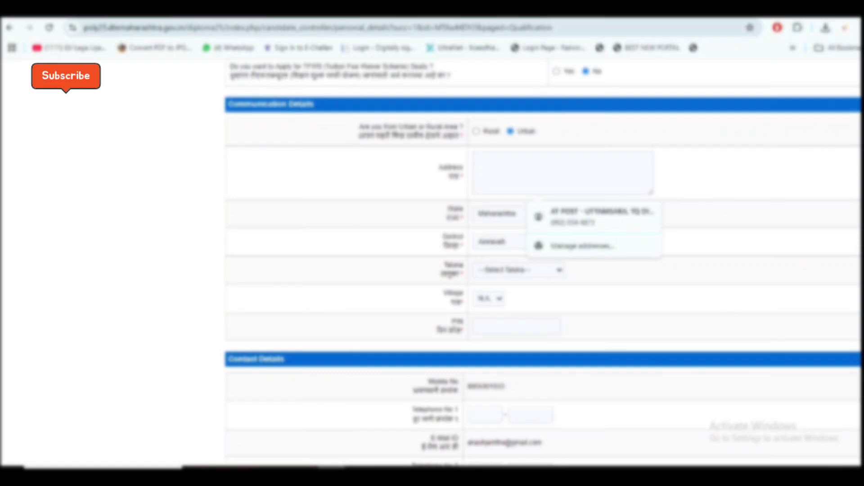
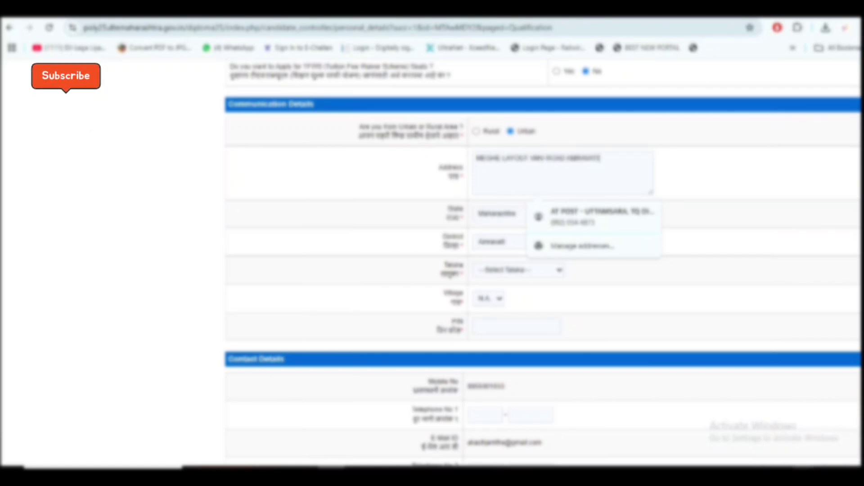
left_click(495, 272)
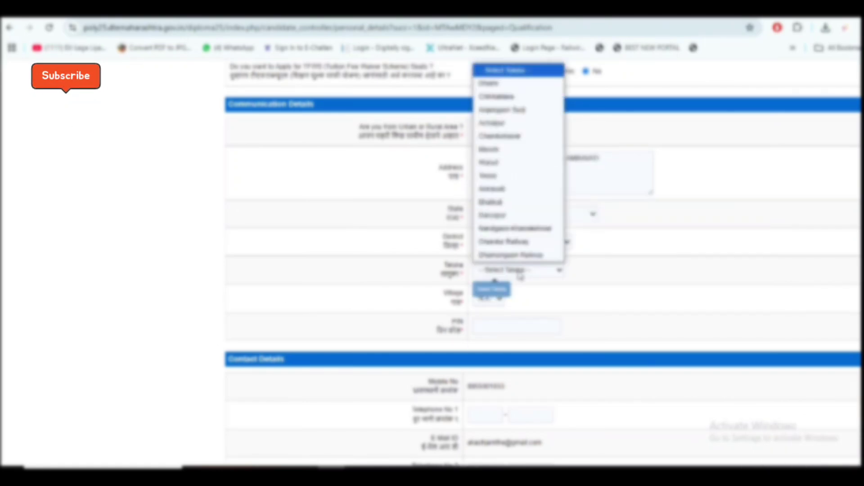
left_click(508, 189)
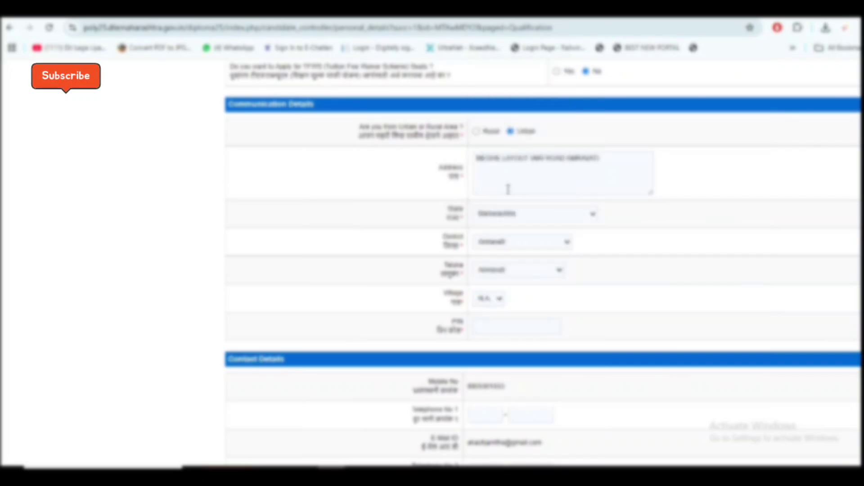
left_click(488, 298)
left_click(522, 98)
- Enter the PIN code and save the personal details via Save and Preview
left_click(493, 332)
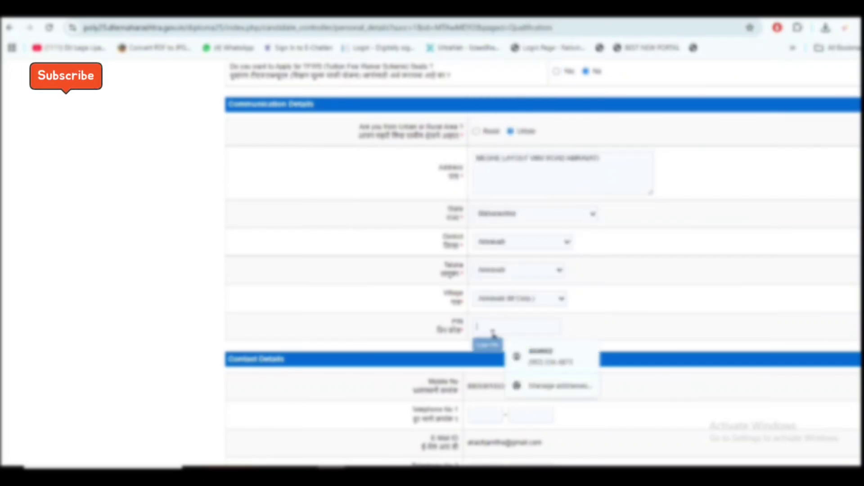
type("444604")
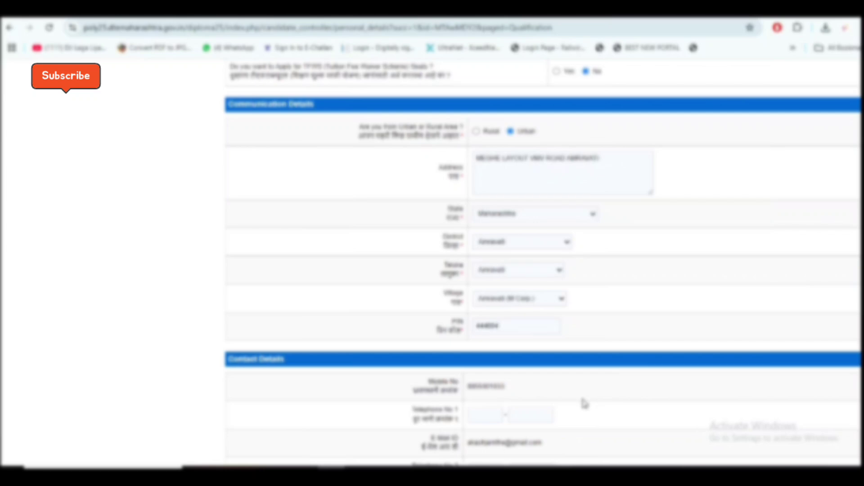
scroll(584, 403, "down", 3)
left_click(538, 416)
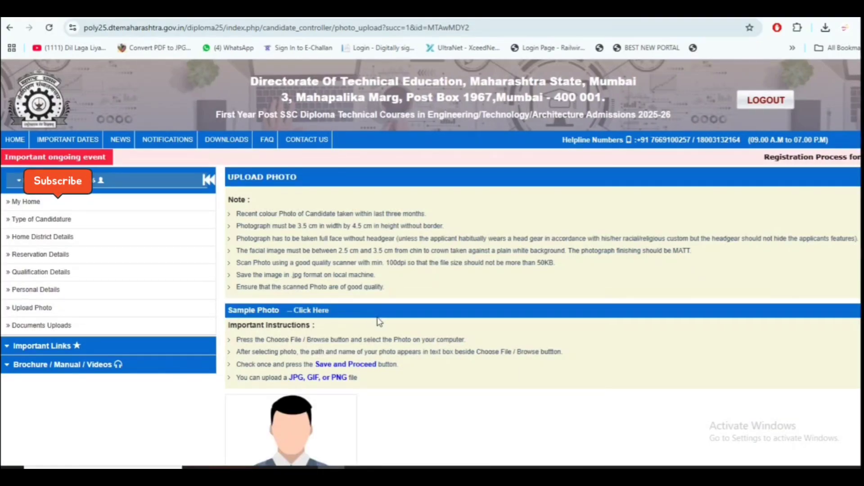
- Scroll down the Upload Photo page
scroll(379, 322, "down", 4)
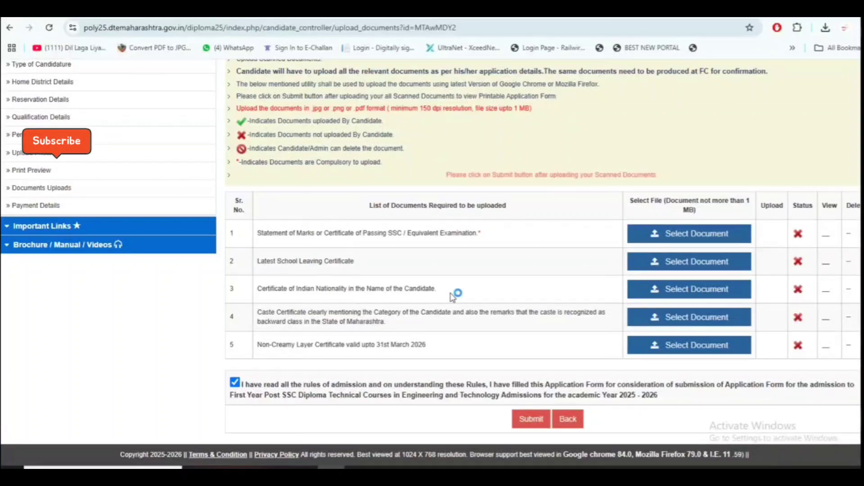
- Review the SSC, leaving, caste and non-creamy layer certificate rows, then submit and confirm
left_click_drag(360, 234, 407, 234)
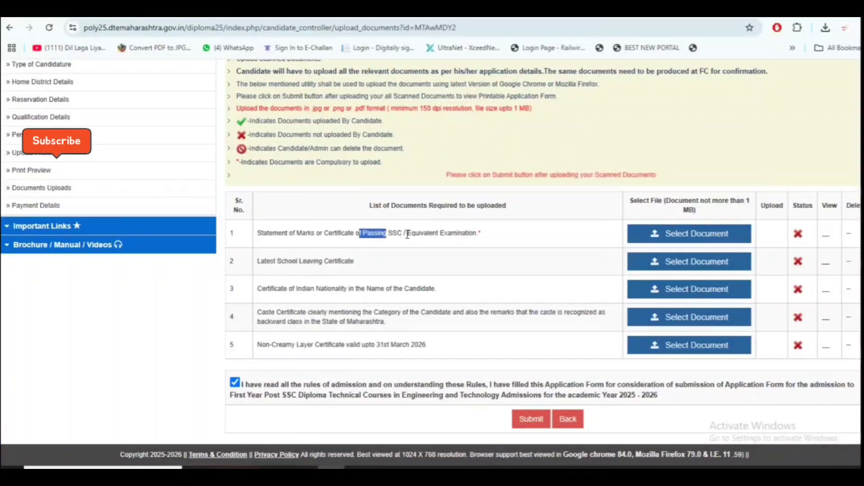
left_click_drag(275, 262, 355, 263)
left_click(371, 284)
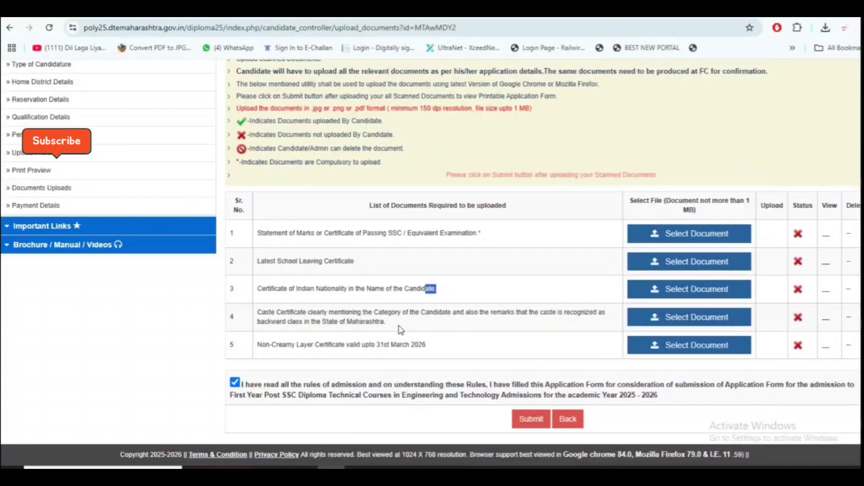
left_click_drag(279, 321, 270, 312)
left_click_drag(336, 345, 332, 344)
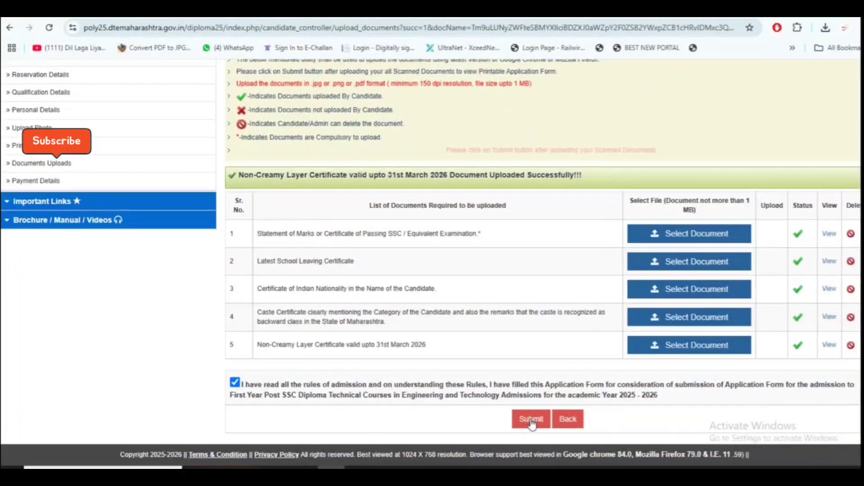
left_click(531, 419)
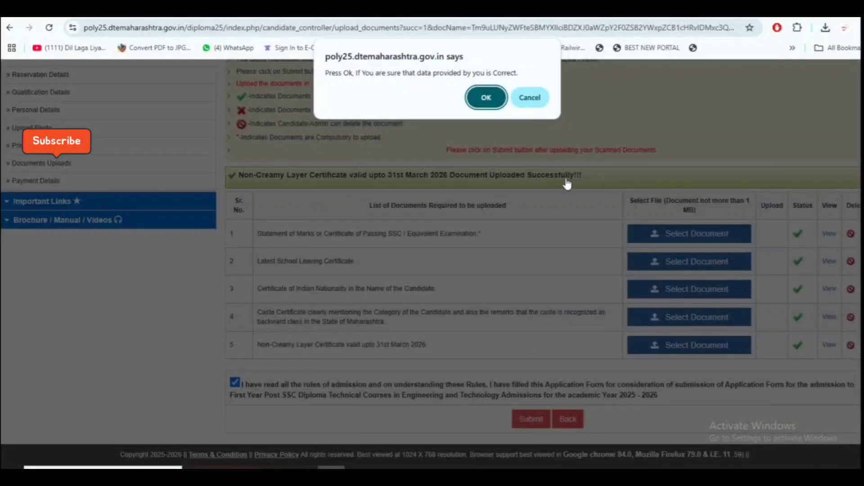
left_click(468, 107)
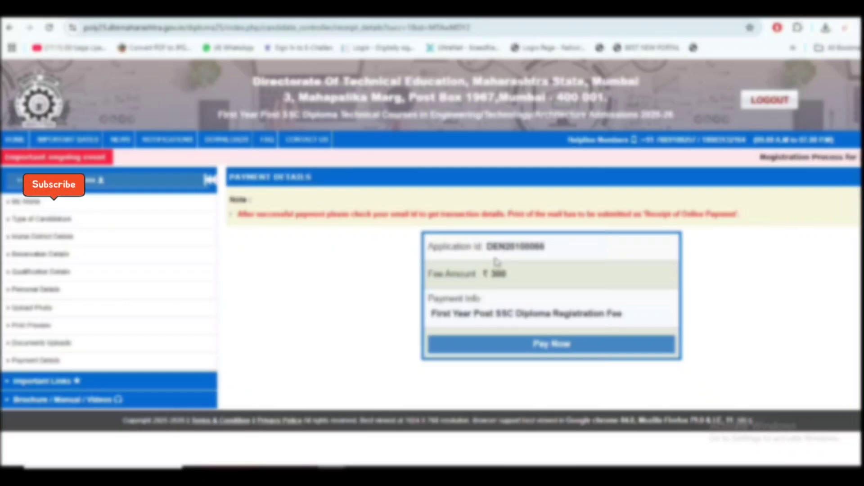
left_click_drag(485, 246, 544, 247)
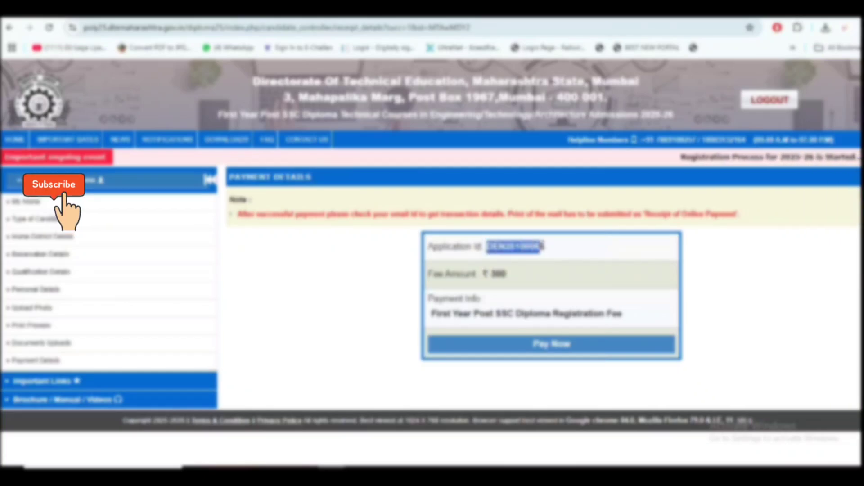
left_click(555, 291)
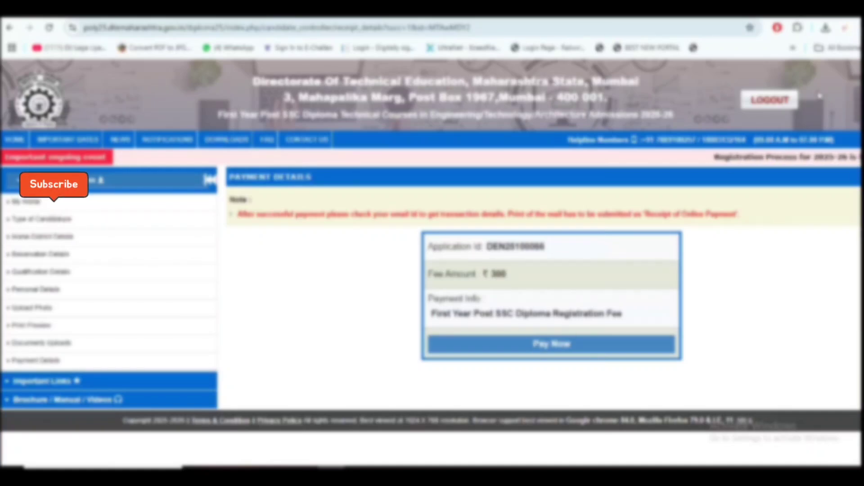
- Log out of the candidate account and check the Candidate Login page
left_click(12, 237)
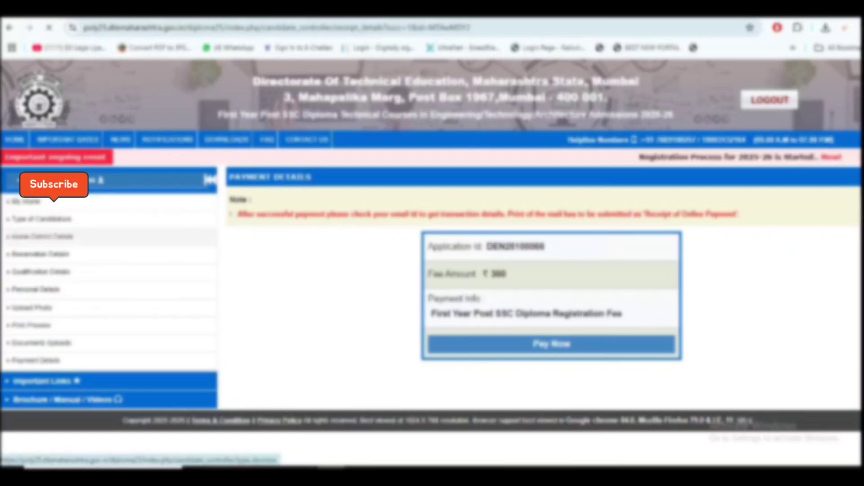
scroll(440, 245, "down", 1)
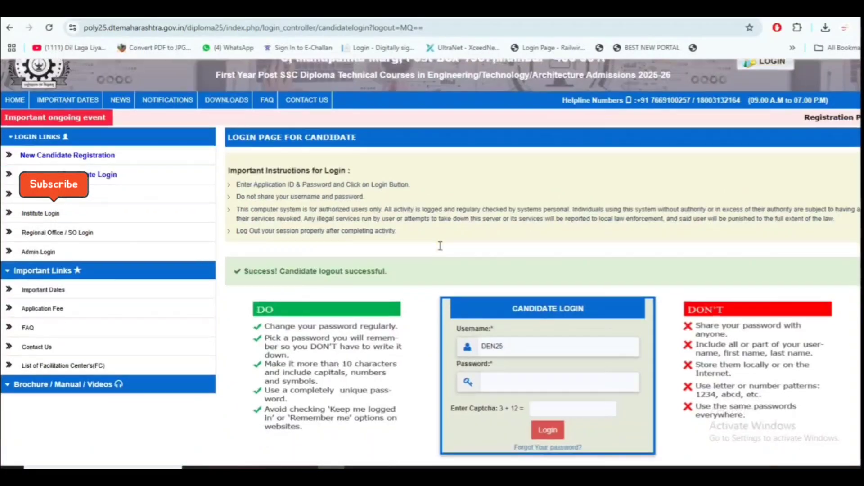
scroll(441, 246, "up", 1)
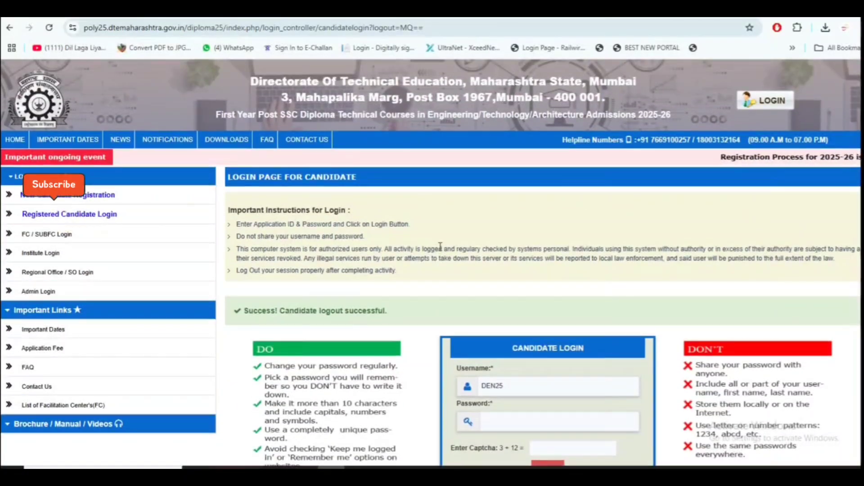
scroll(531, 243, "down", 1)
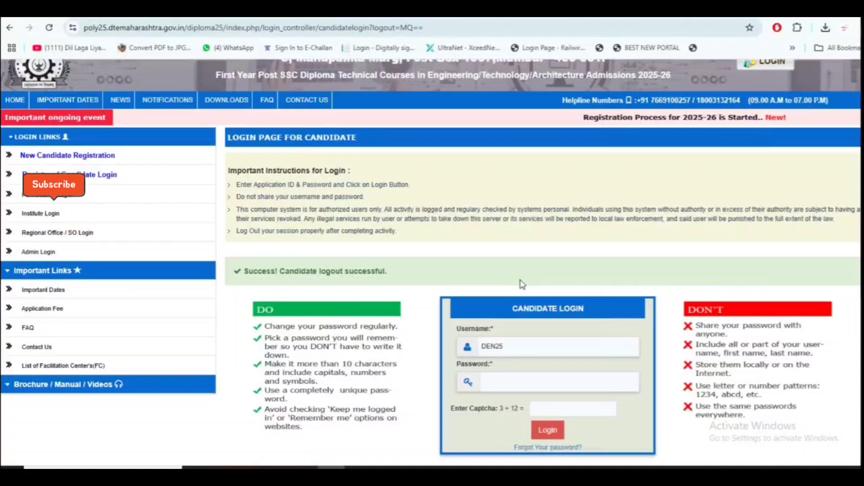
left_click(72, 102)
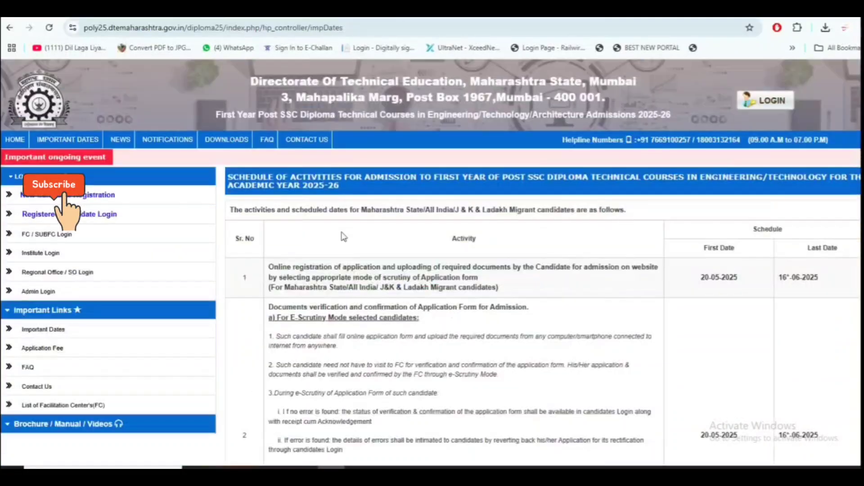